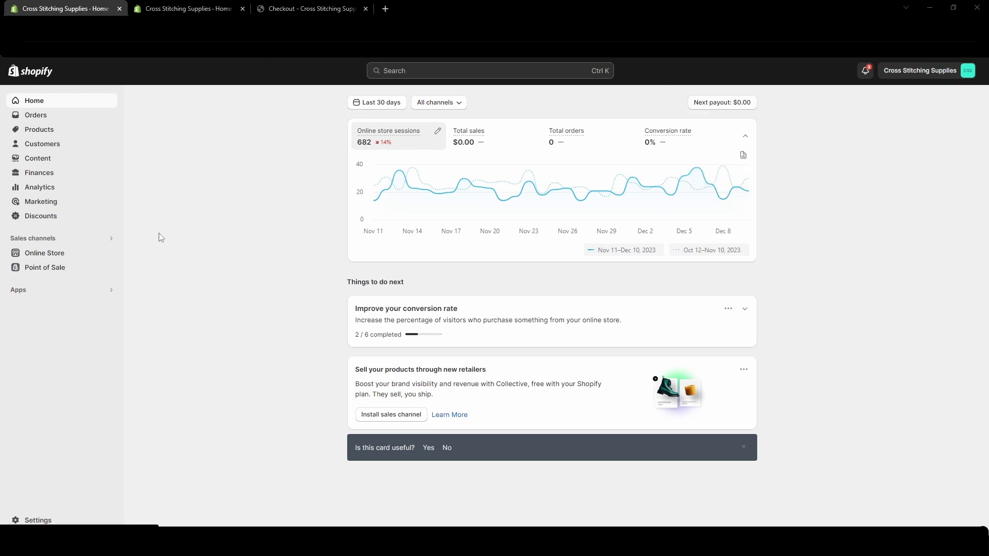
Go to the Discounts page and start a new discount to bring up the discount-type chooser
left_click(54, 223)
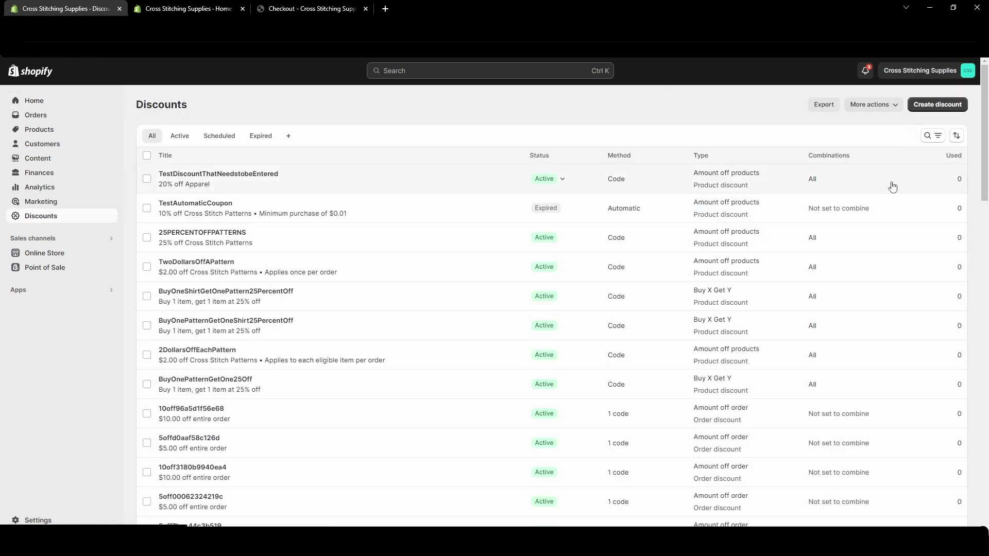
left_click(947, 105)
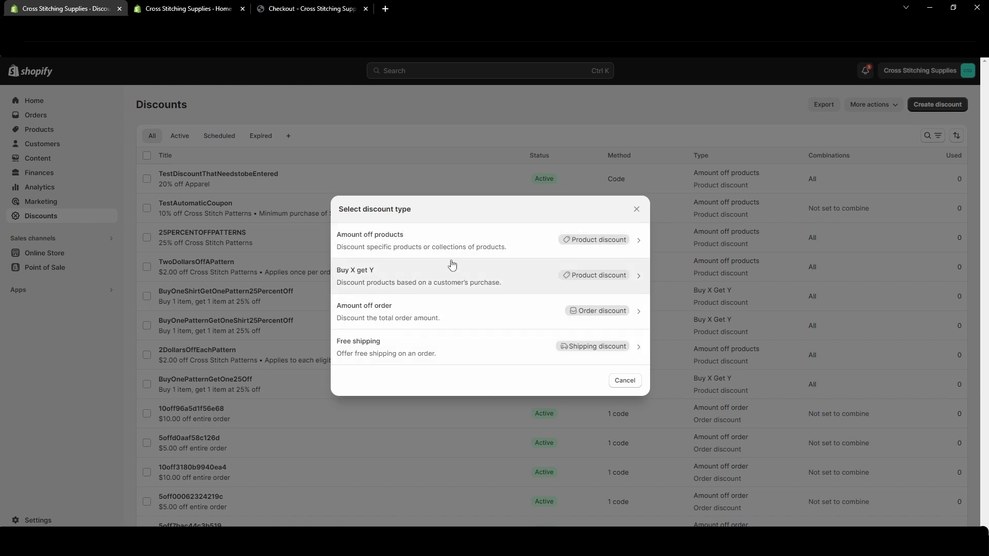
left_click(363, 238)
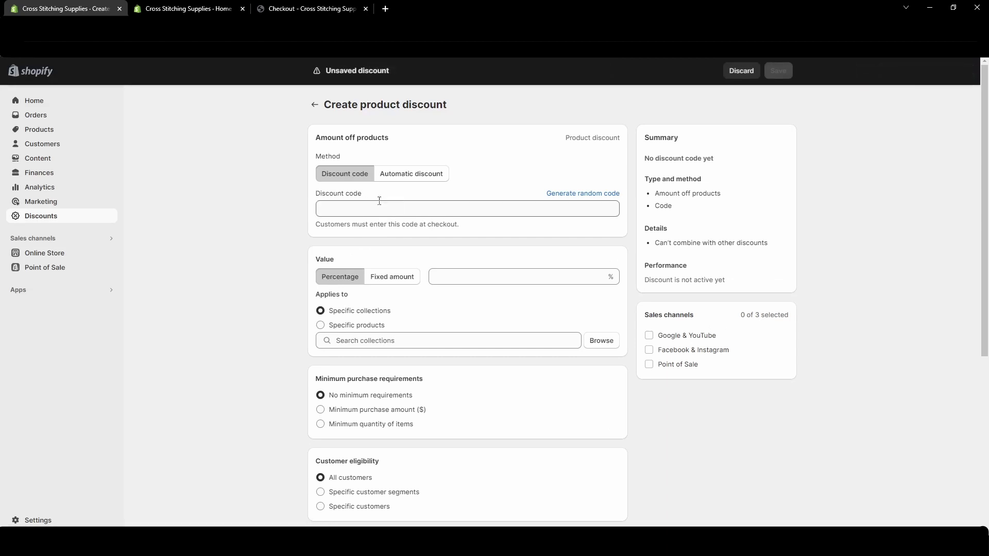
left_click_drag(315, 158, 336, 153)
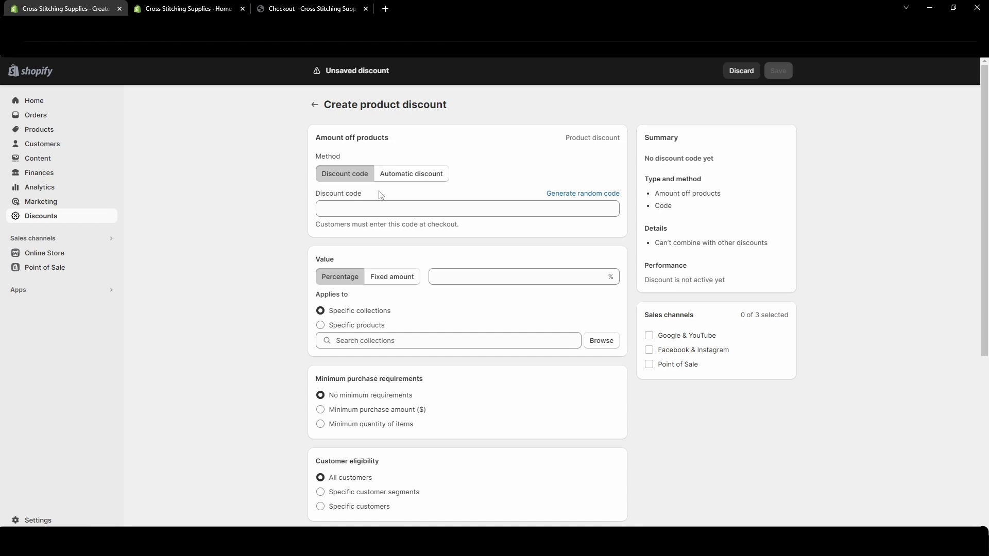
left_click(349, 211)
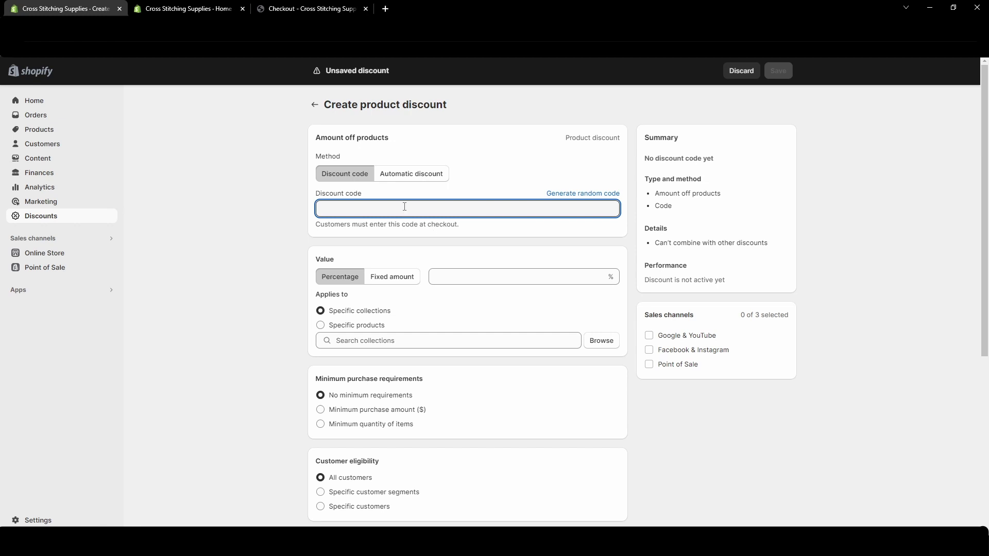
Enter Apparel25Off as the discount code, then move to the percentage value
type("Ap")
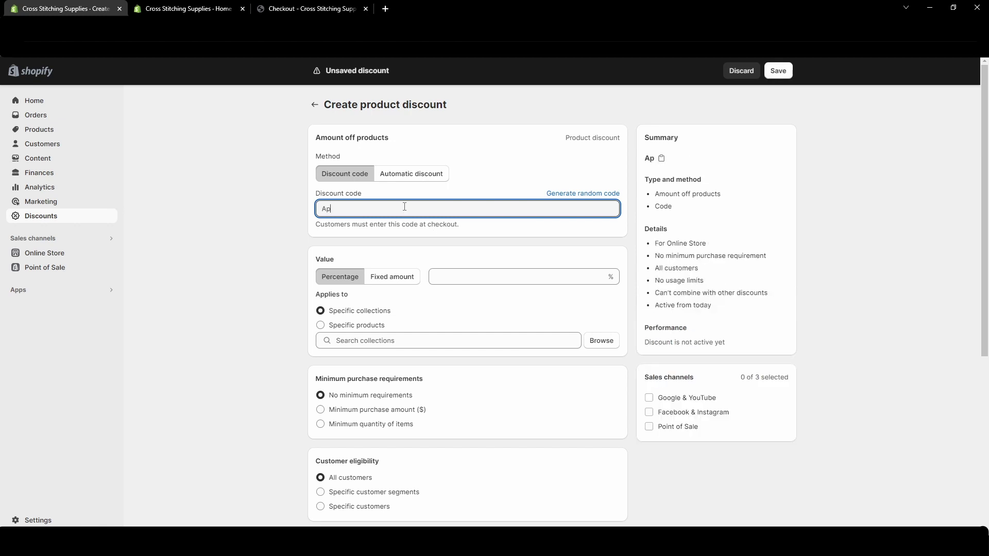
type("parel25Off")
left_click_drag(403, 207, 315, 215)
left_click(302, 222)
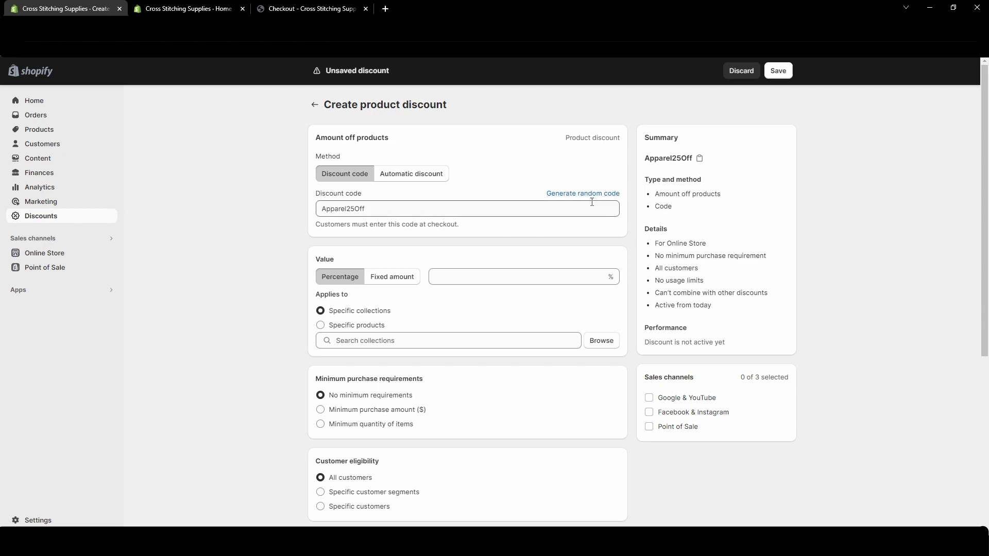
left_click_drag(387, 214, 315, 211)
left_click(387, 216)
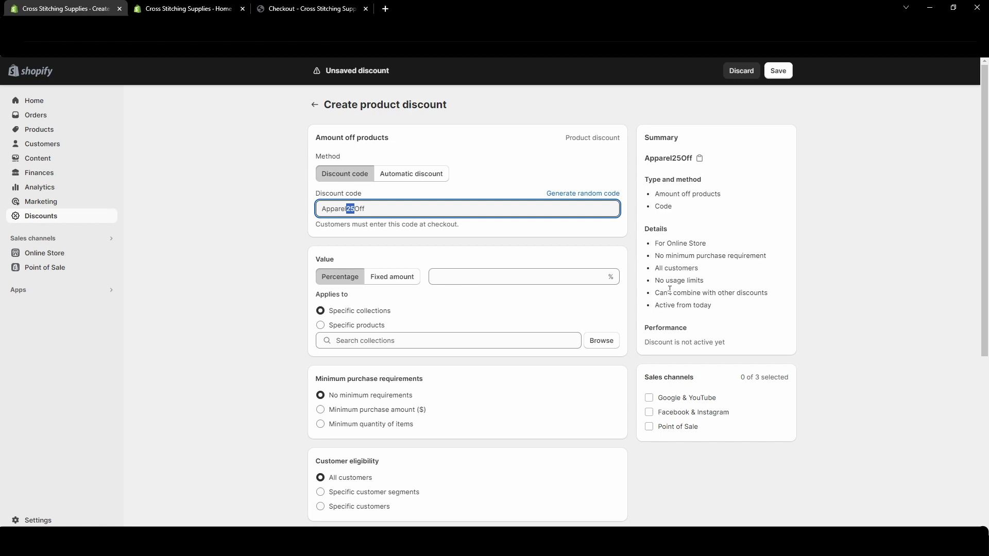
left_click(503, 278)
Set the value to 25% and browse 'apparel' products under Specific products without adding any
type("25")
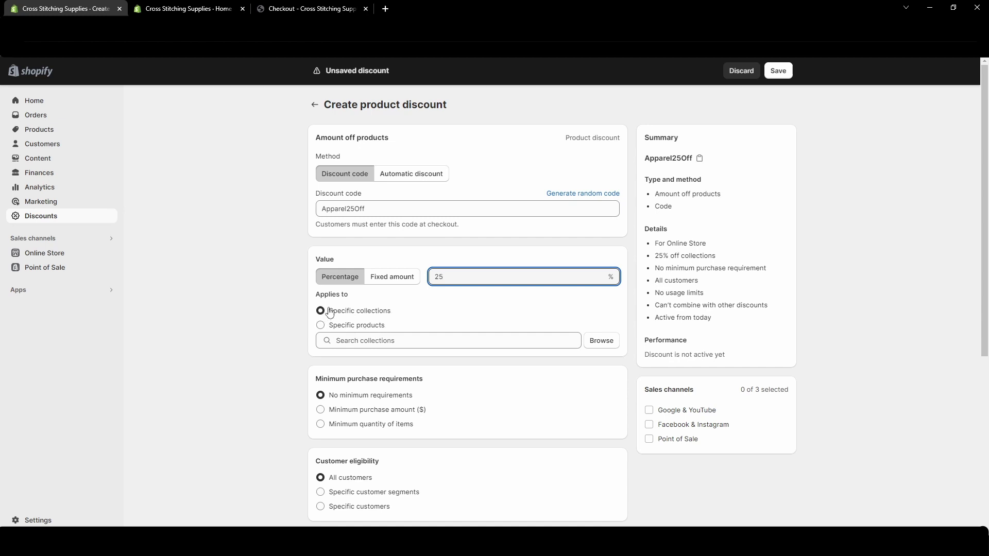
left_click(330, 330)
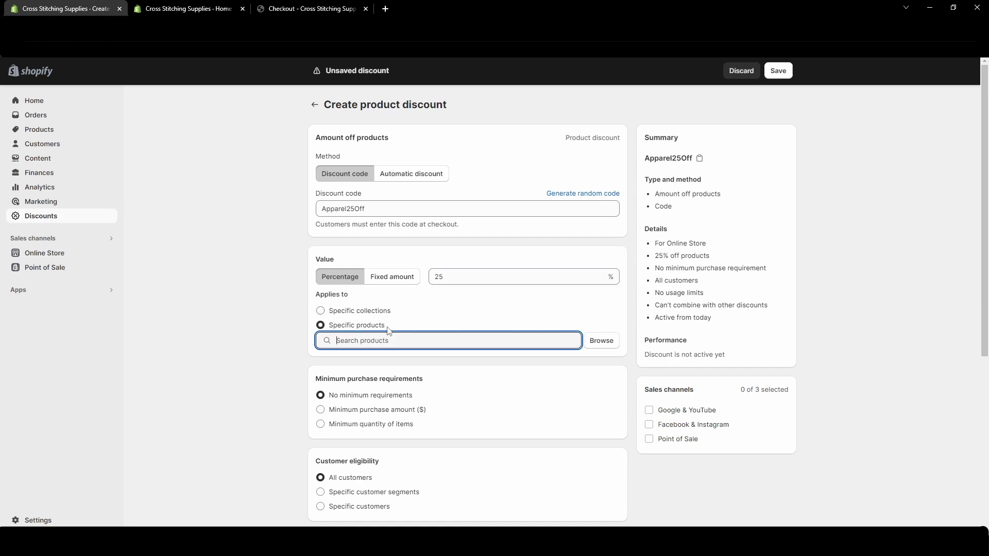
type("apparel")
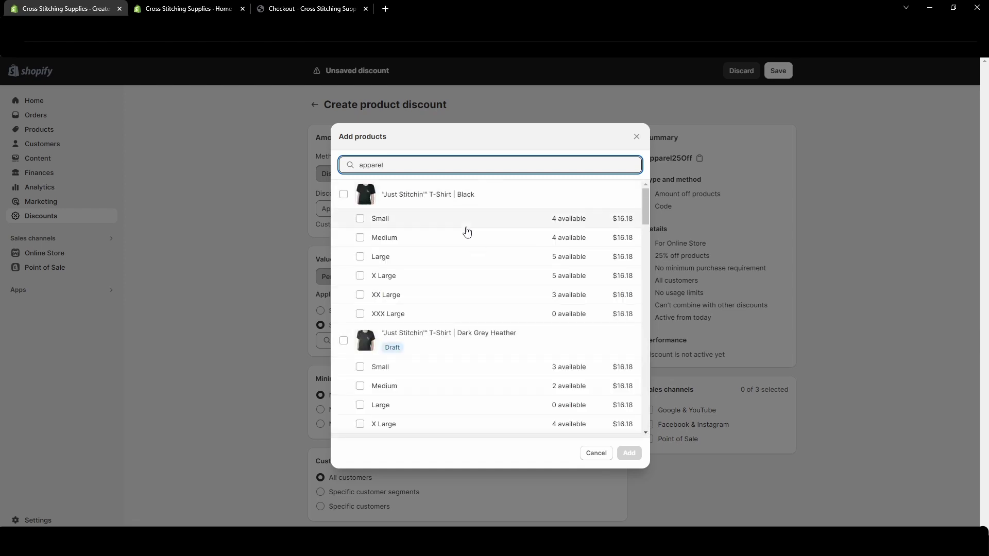
scroll(464, 258, "down", 10)
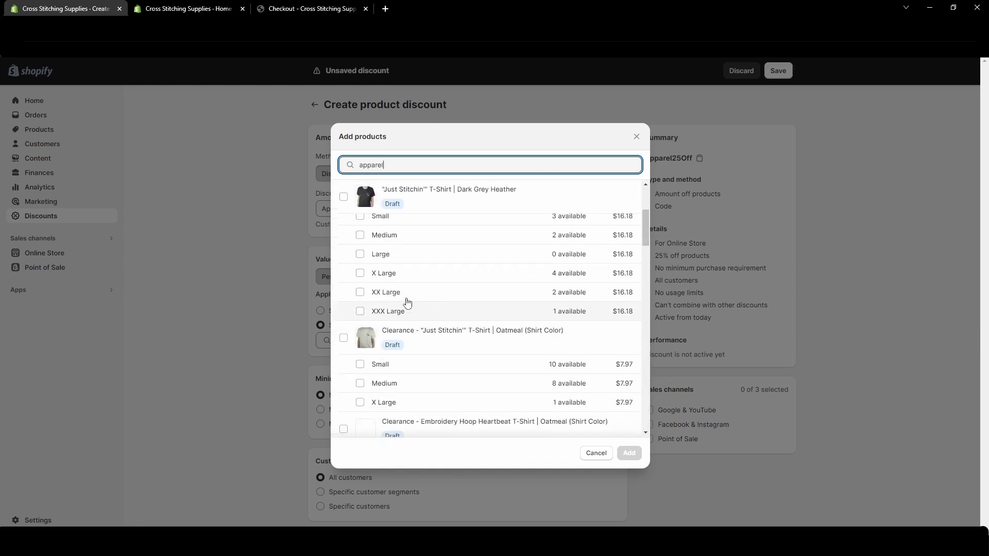
scroll(505, 231, "down", 4)
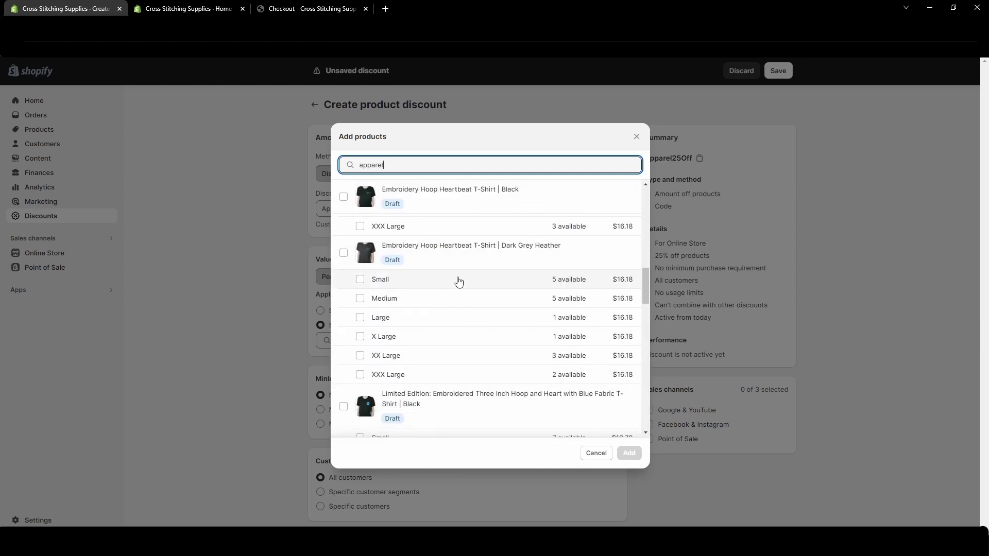
scroll(475, 326, "up", 3)
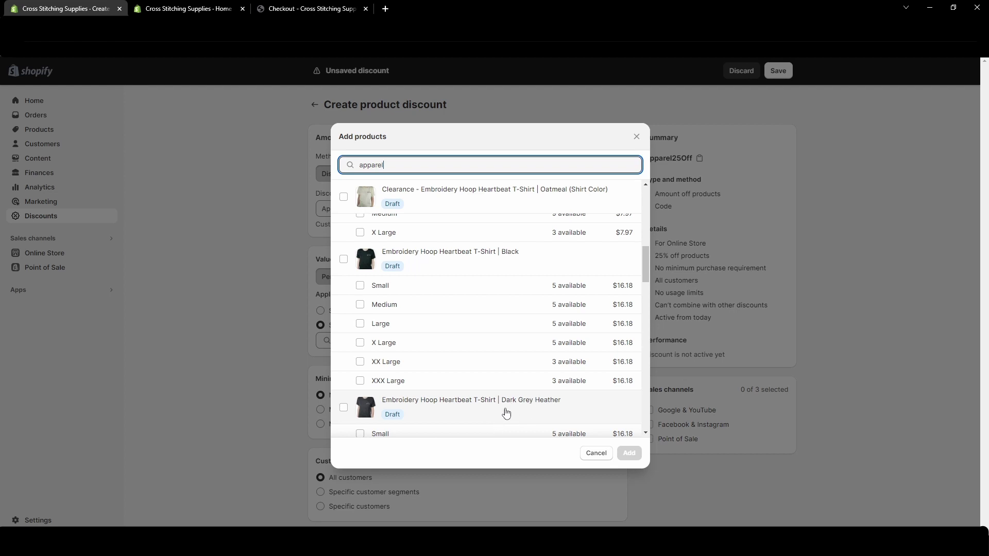
scroll(543, 413, "down", 3)
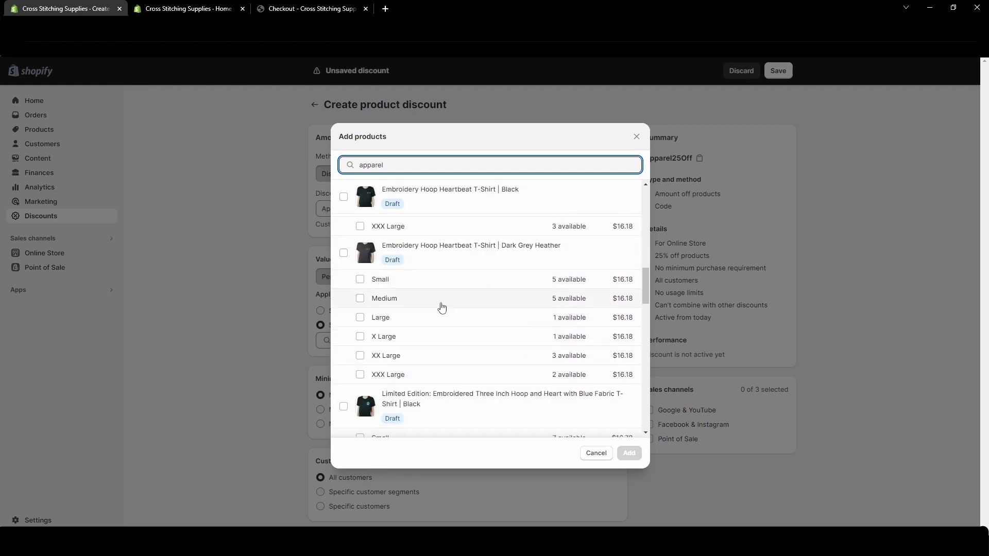
left_click(637, 136)
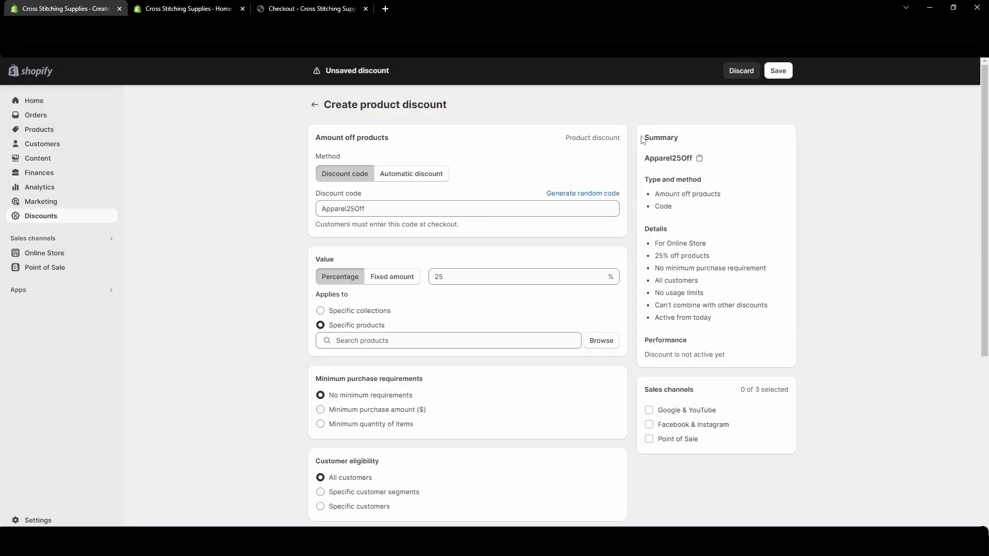
Switch to Specific collections and add the Apparel collection found by searching 'apparel'
left_click(342, 311)
left_click(360, 340)
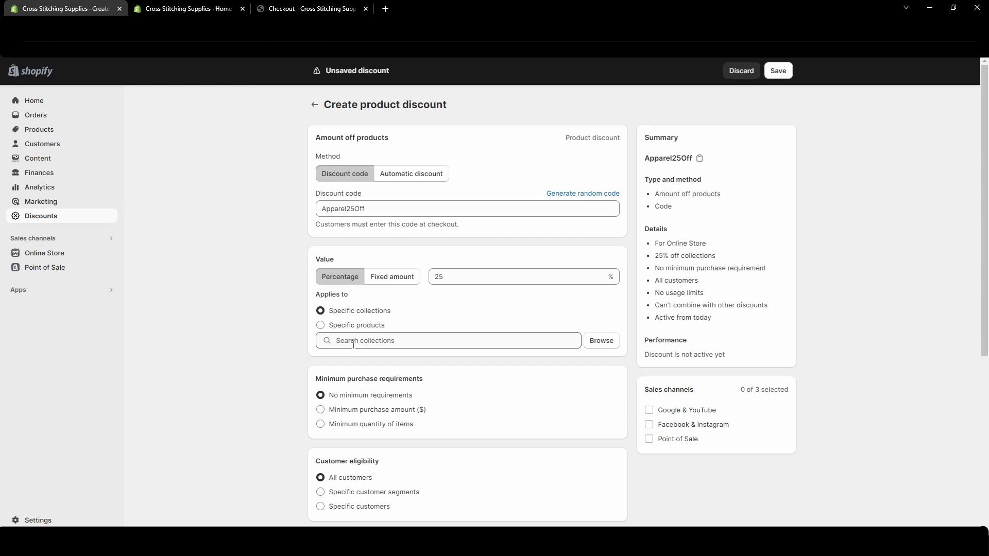
type("apparel")
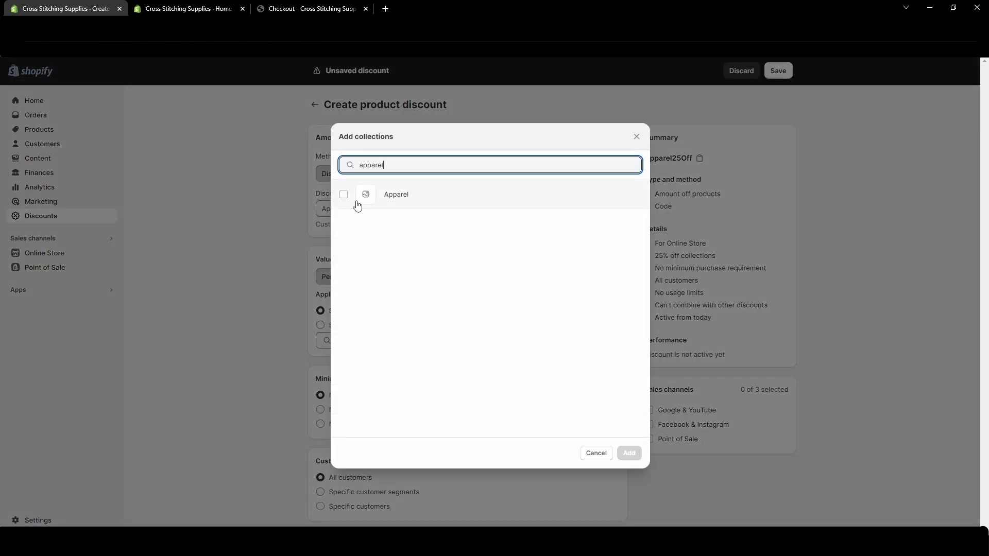
left_click(353, 199)
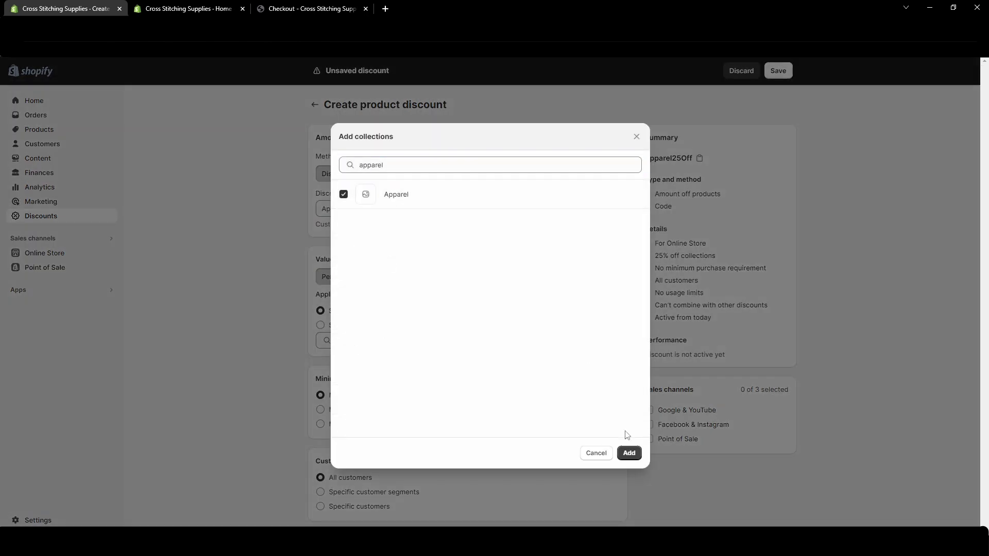
left_click(628, 453)
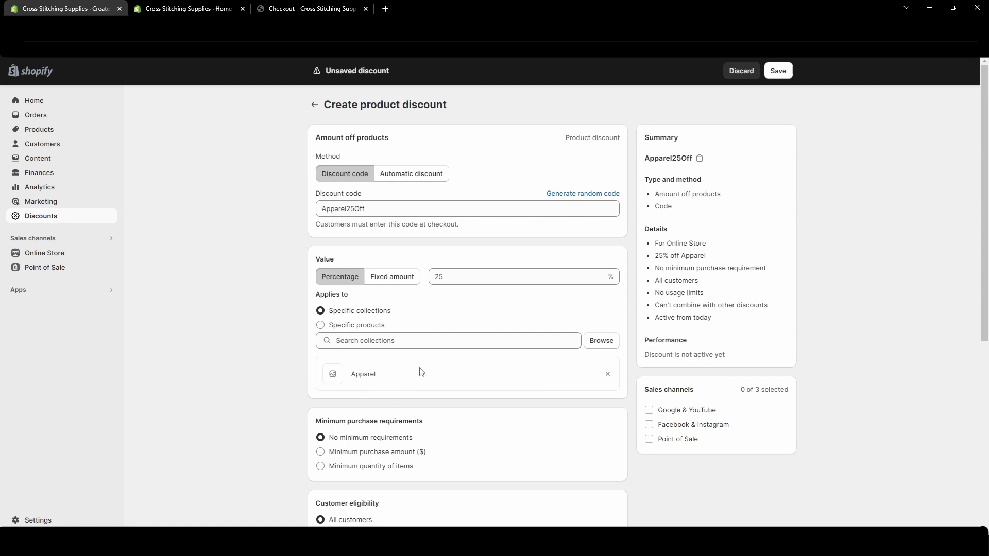
scroll(422, 372, "down", 2)
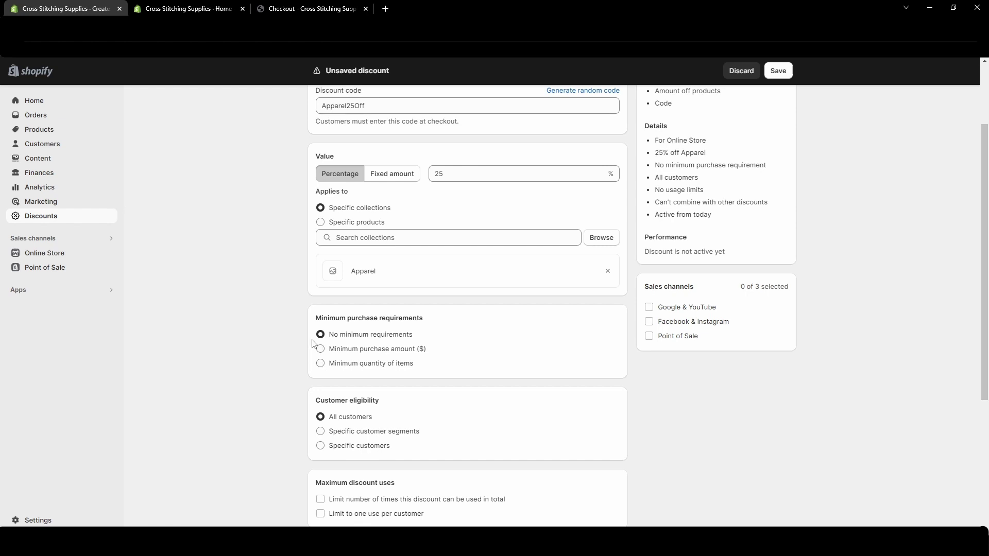
Try a minimum purchase amount, then require a minimum quantity of 2 items instead
left_click(330, 351)
type("100")
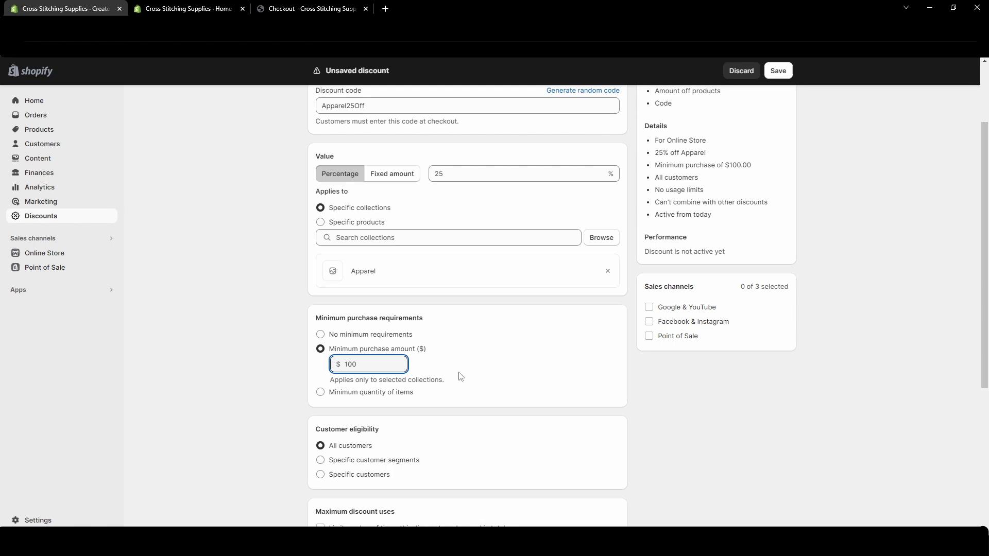
left_click(459, 376)
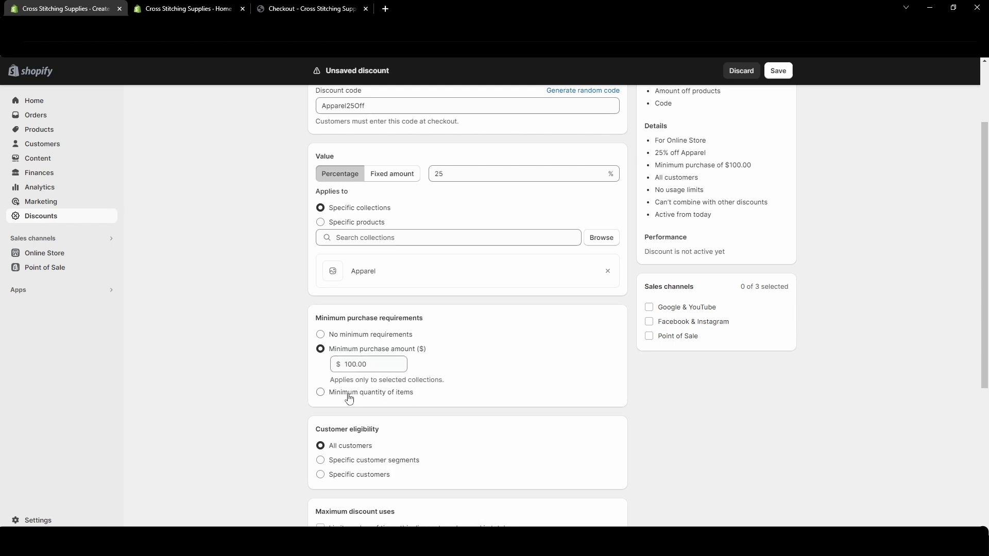
left_click(394, 393)
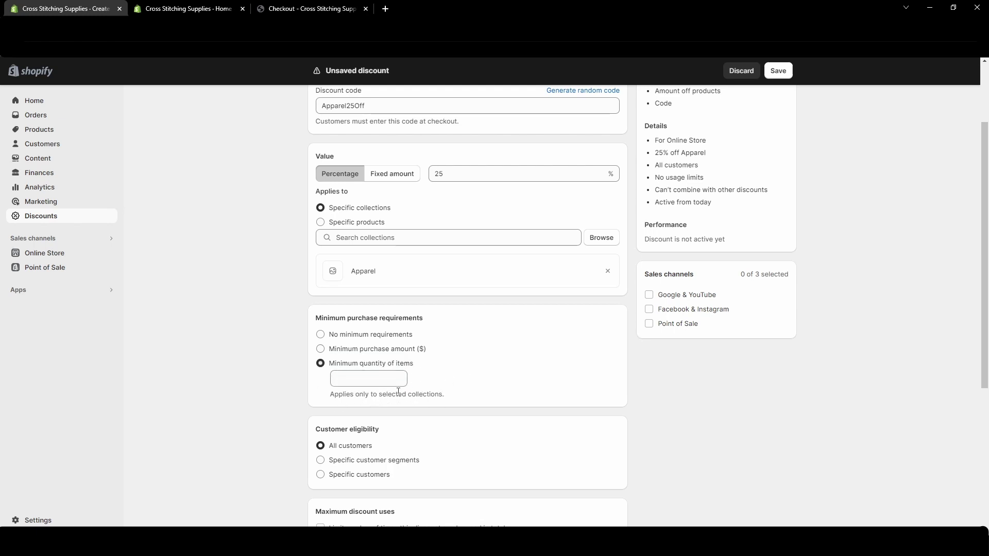
left_click(359, 381)
type("2")
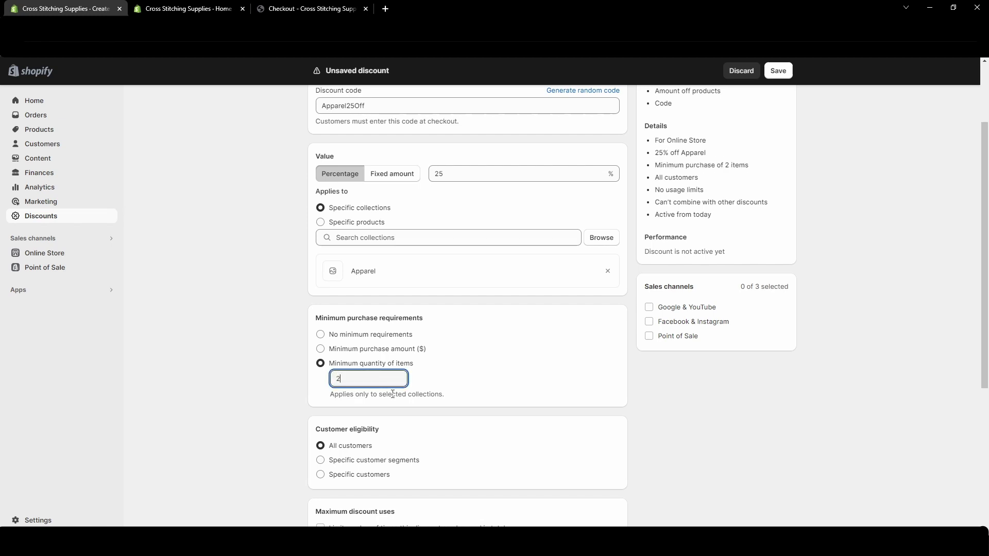
scroll(404, 375, "down", 2)
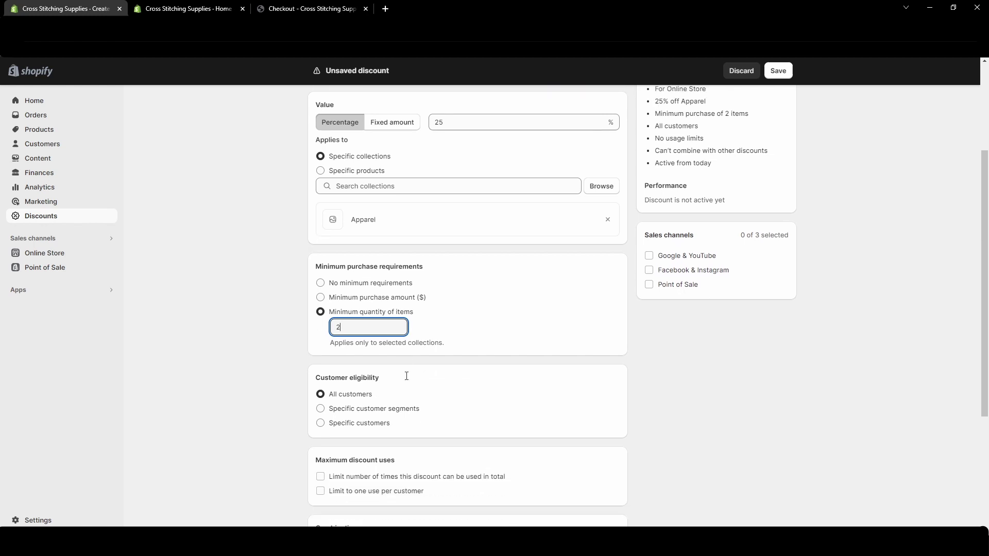
Drop the minimum purchase requirement and, after previewing customer segments, choose All customers
left_click(374, 235)
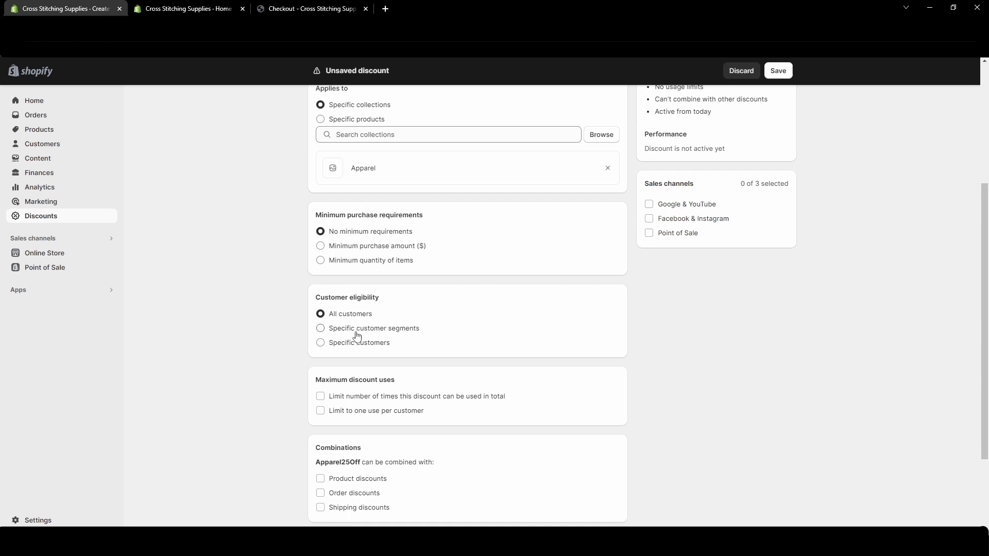
left_click(320, 329)
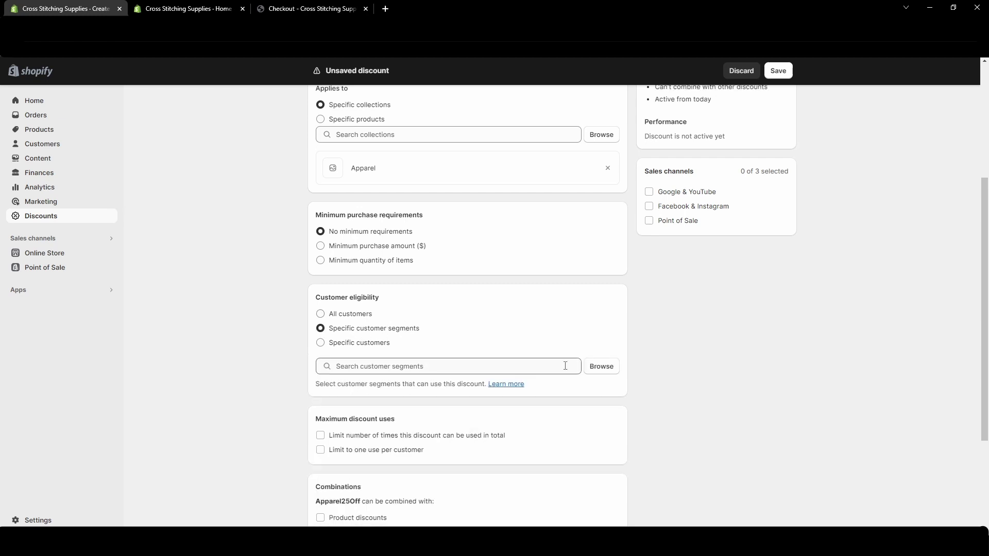
left_click(462, 367)
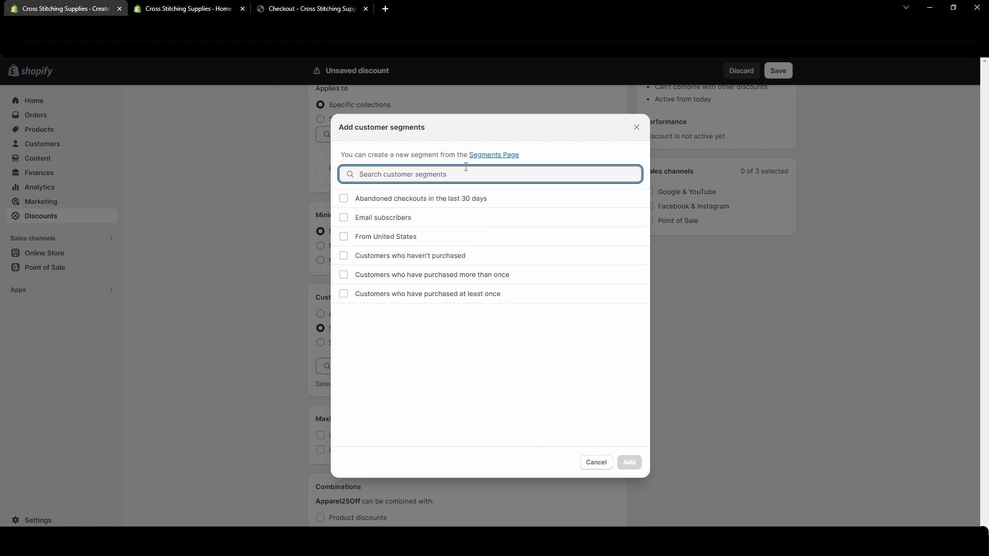
left_click(636, 129)
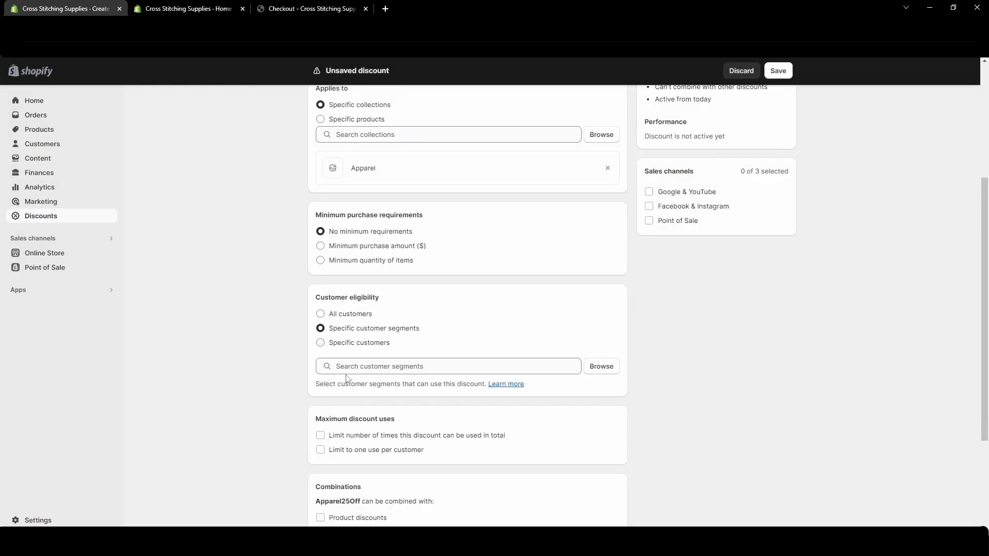
left_click(321, 314)
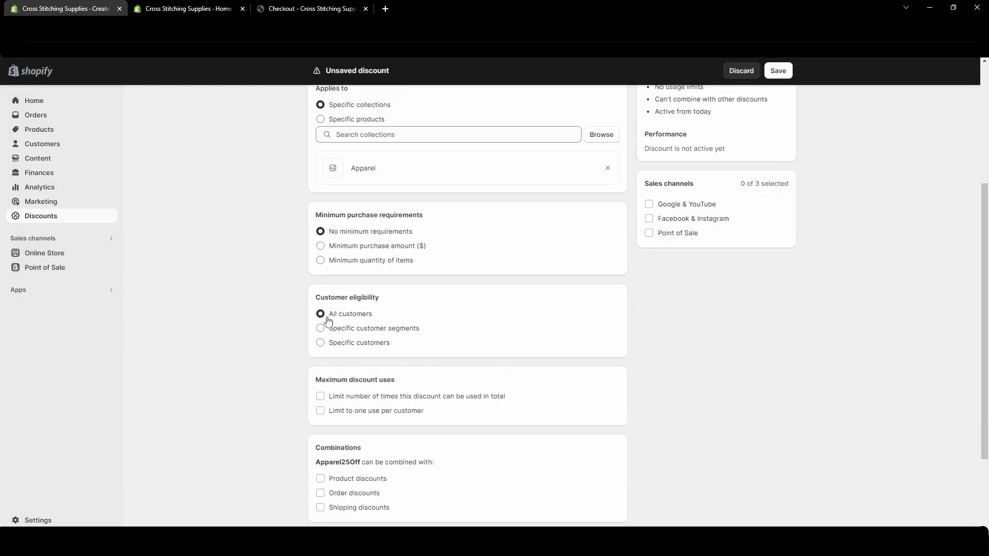
left_click(376, 398)
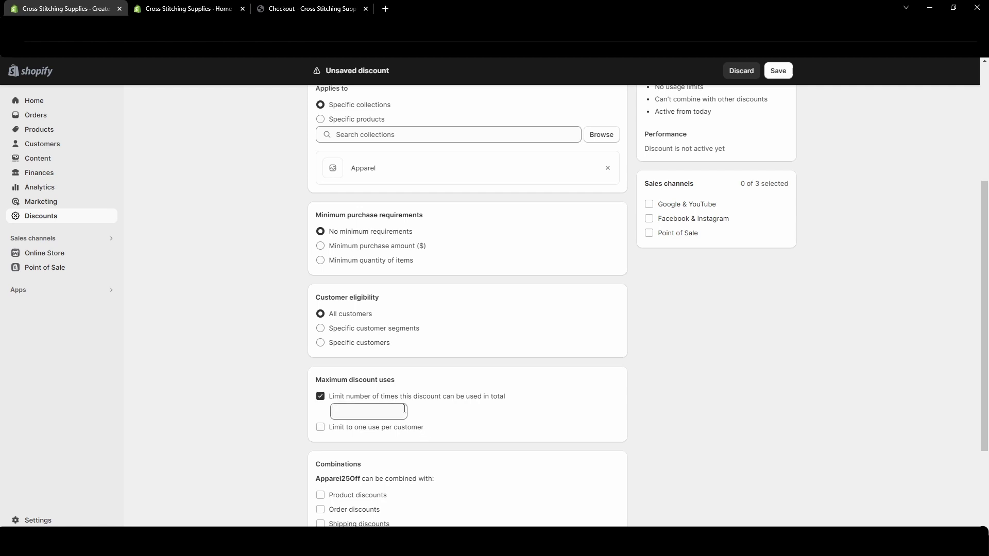
left_click(387, 408)
type("50")
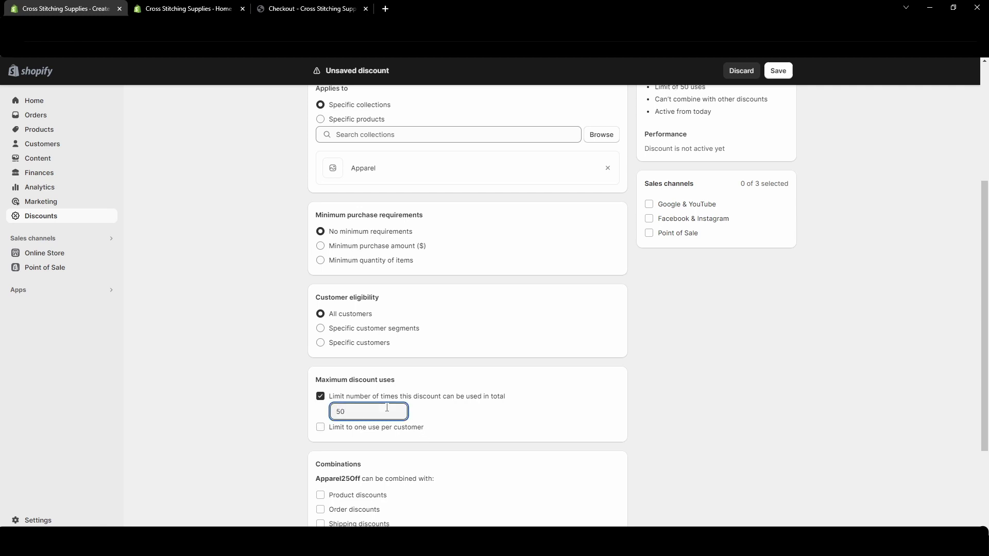
key("BackSpace")
key("BackSpace")
left_click(321, 396)
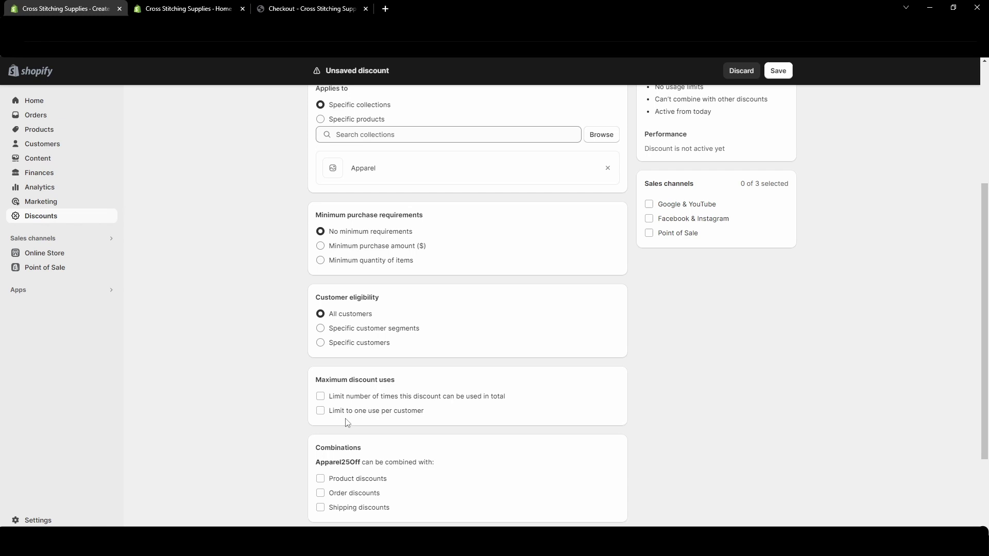
left_click(320, 410)
left_click(320, 411)
Scroll down the discount form to show the Active dates section
scroll(289, 390, "down", 2)
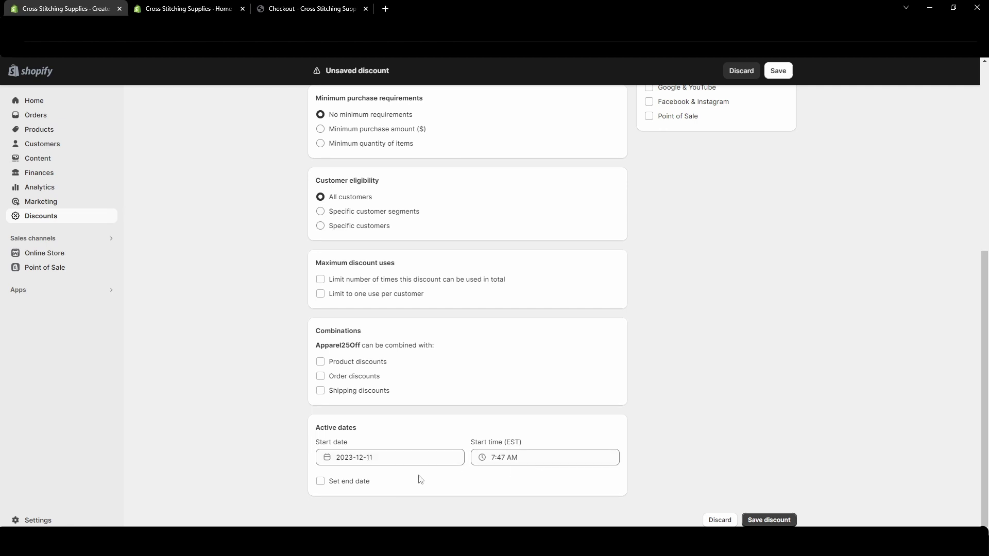
Keep the 2023-12-11 start date and add an end date of 2023-12-11 at 7:47 AM
left_click(376, 455)
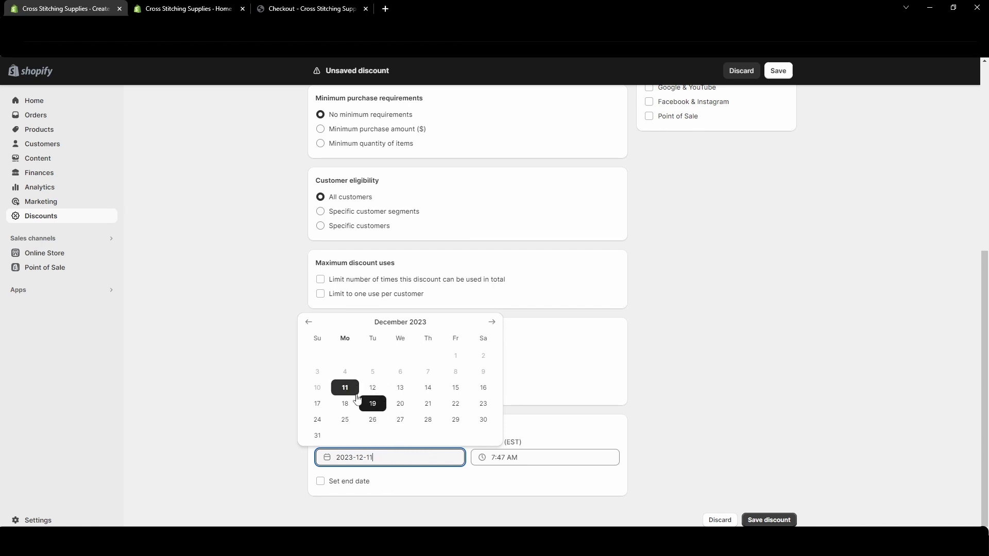
left_click(256, 386)
left_click(329, 484)
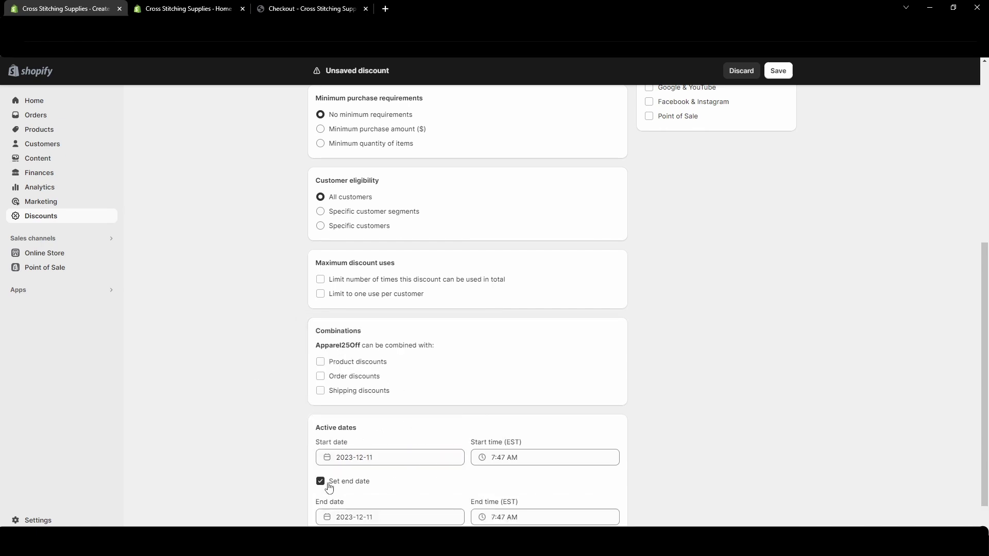
scroll(330, 487, "down", 1)
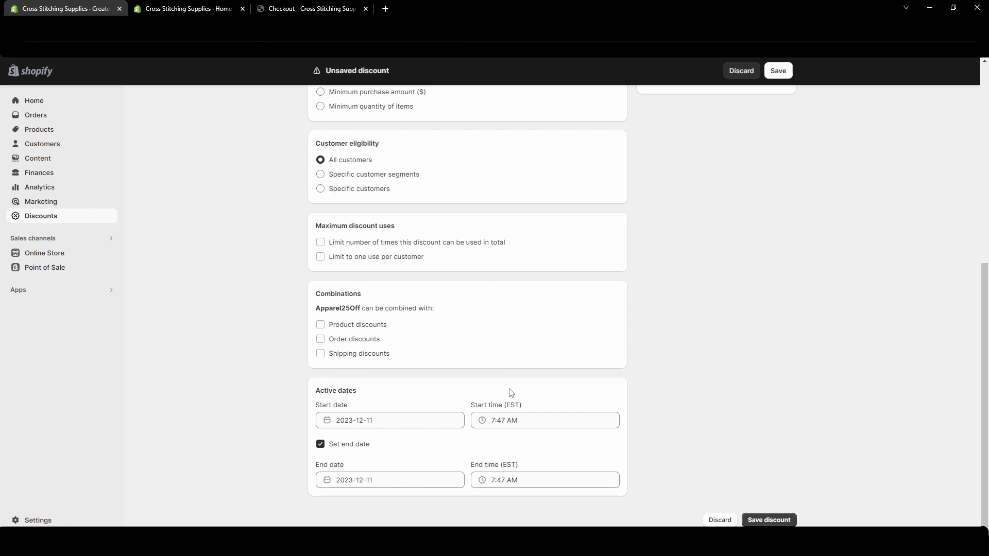
Remove the end date and save Apparel25Off, active from today at 25% off Apparel
left_click(756, 523)
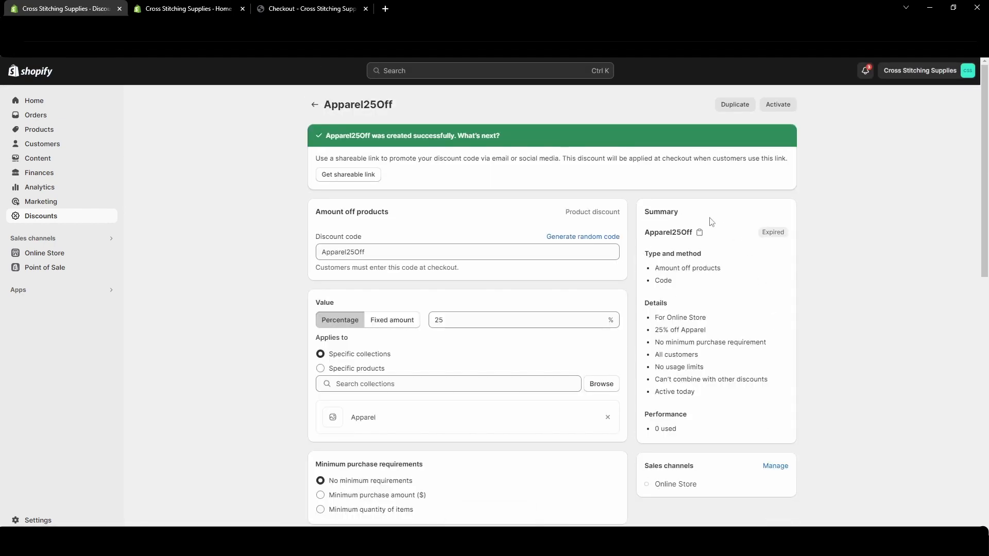
scroll(629, 331, "down", 10)
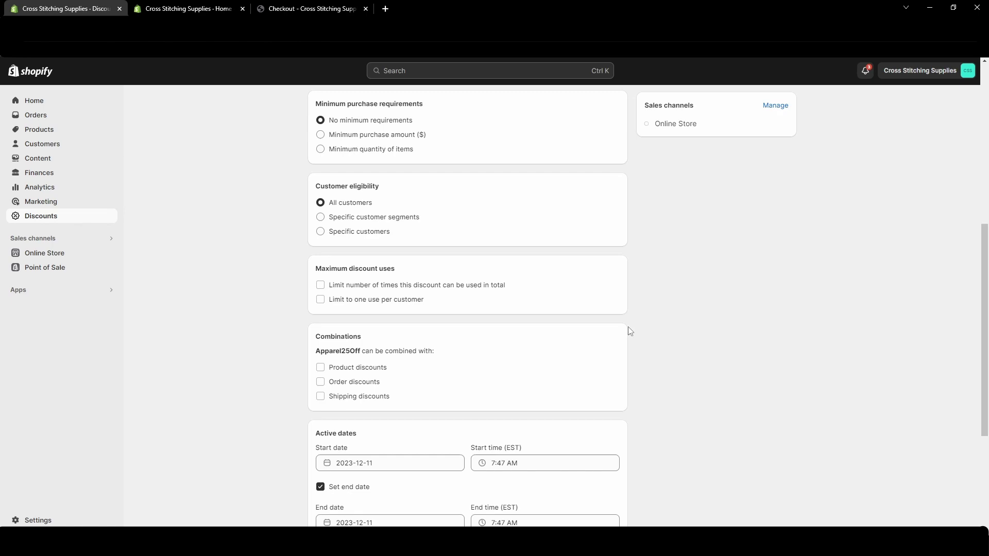
left_click(319, 332)
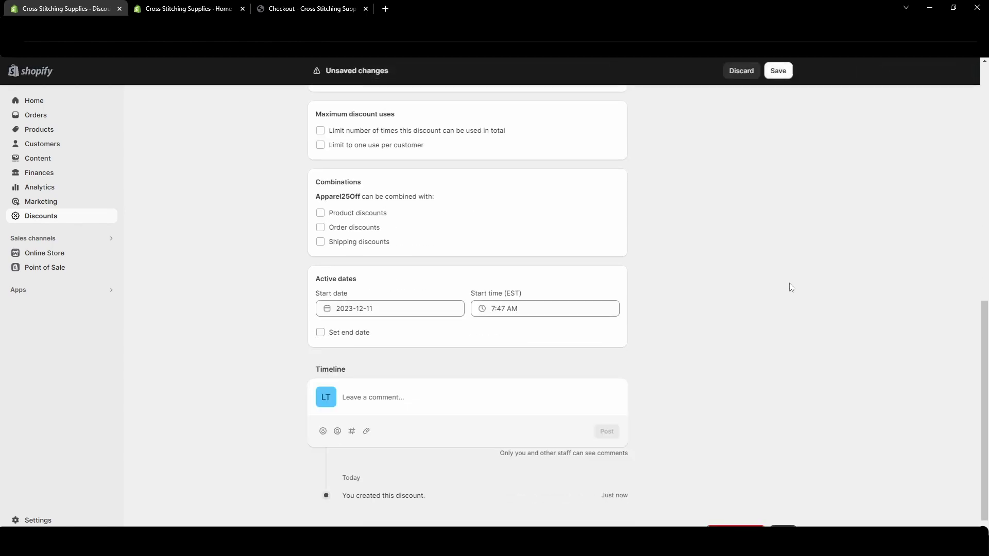
left_click(778, 70)
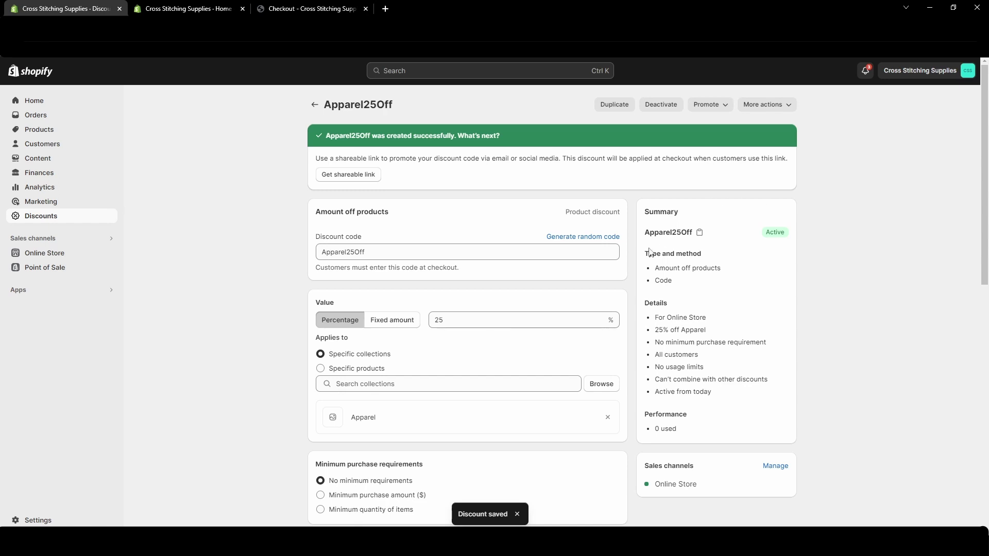
left_click_drag(659, 281, 670, 285)
double_click(663, 281)
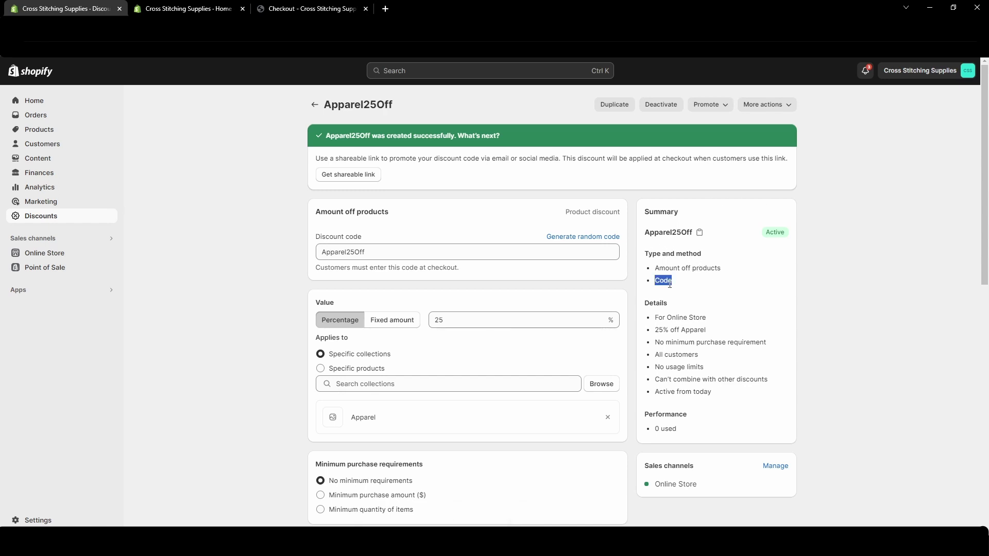
left_click(687, 287)
scroll(690, 288, "down", 1)
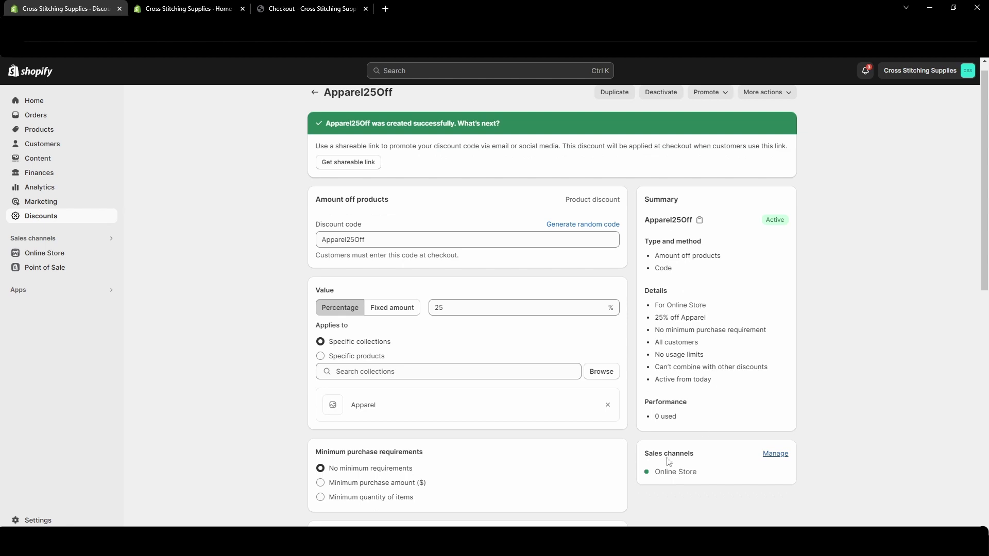
Review the sales channels unchanged, copy the Apparel25Off code, and go to the store checkout
left_click(775, 453)
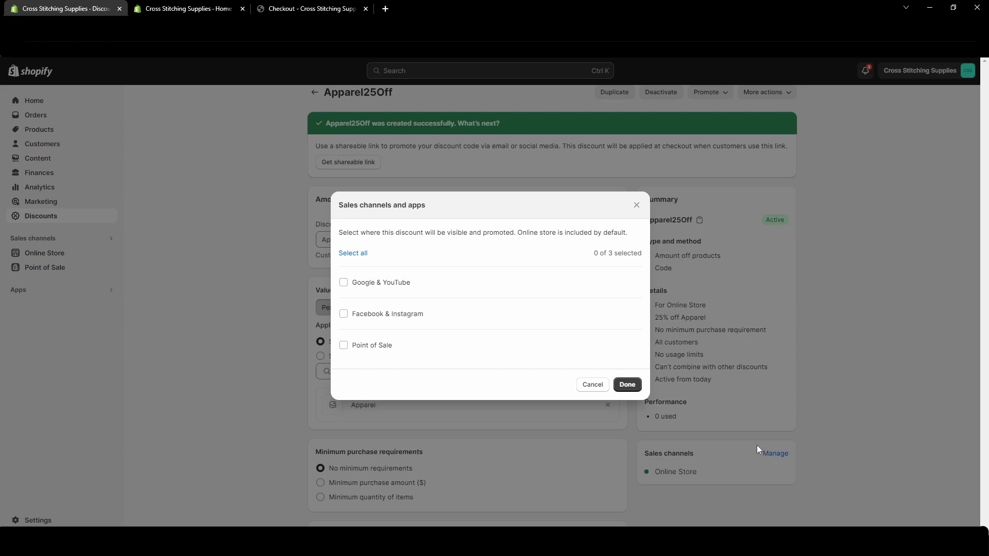
left_click(637, 205)
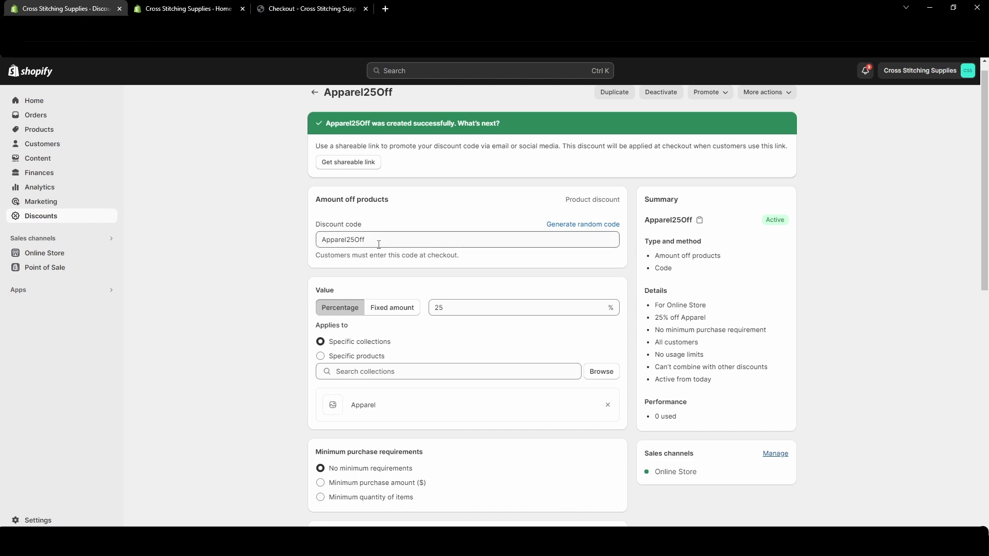
left_click_drag(379, 244, 304, 242)
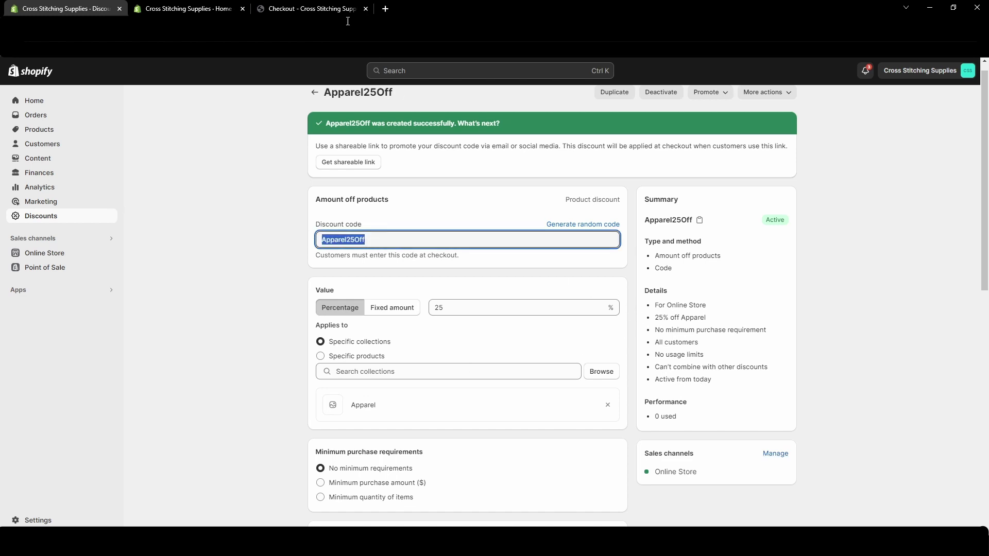
left_click(329, 8)
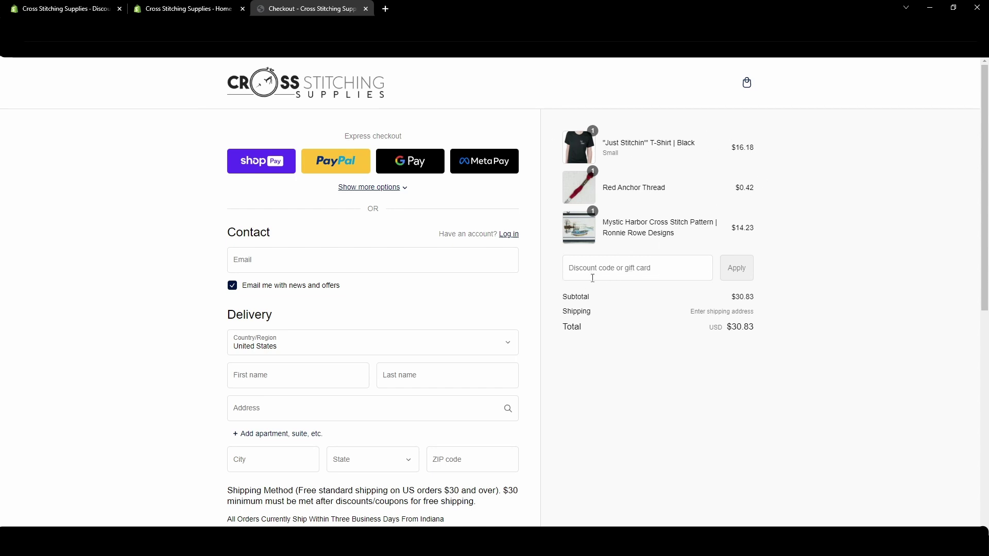
Apply the Apparel25Off code at checkout, bringing the T-shirt to $12.14 and the total to $26.79, then return to admin
left_click(637, 267)
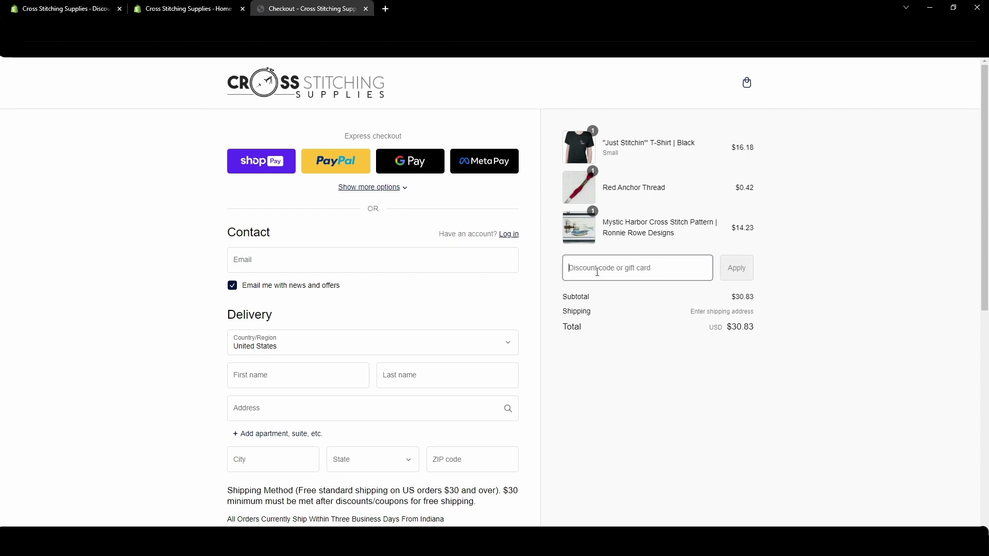
type("APPAREL25OFF")
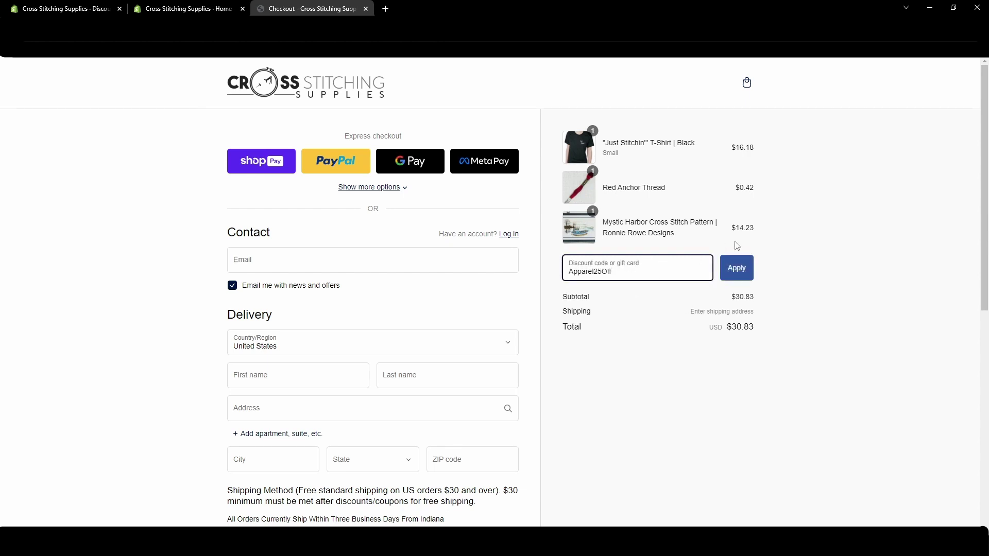
left_click(737, 267)
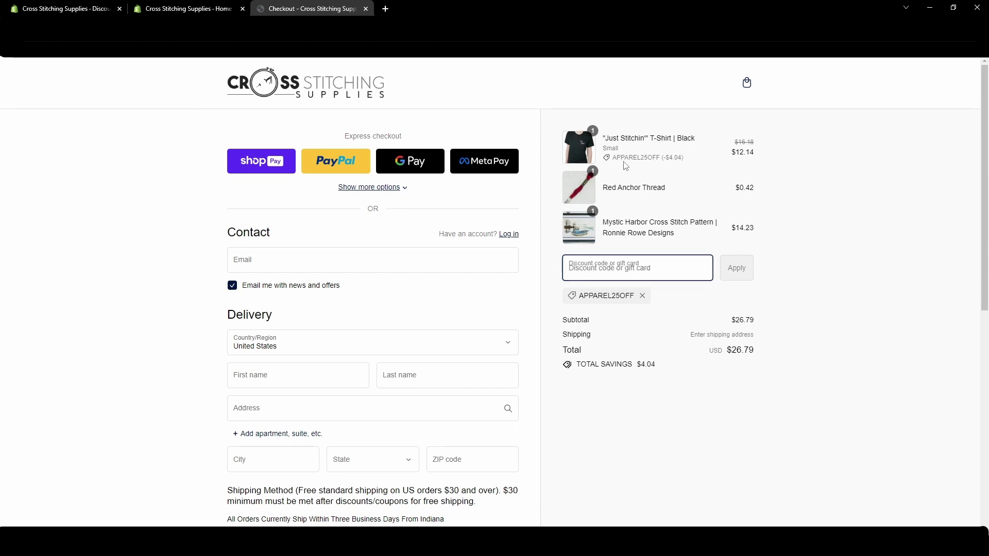
left_click_drag(612, 164, 688, 163)
left_click(688, 163)
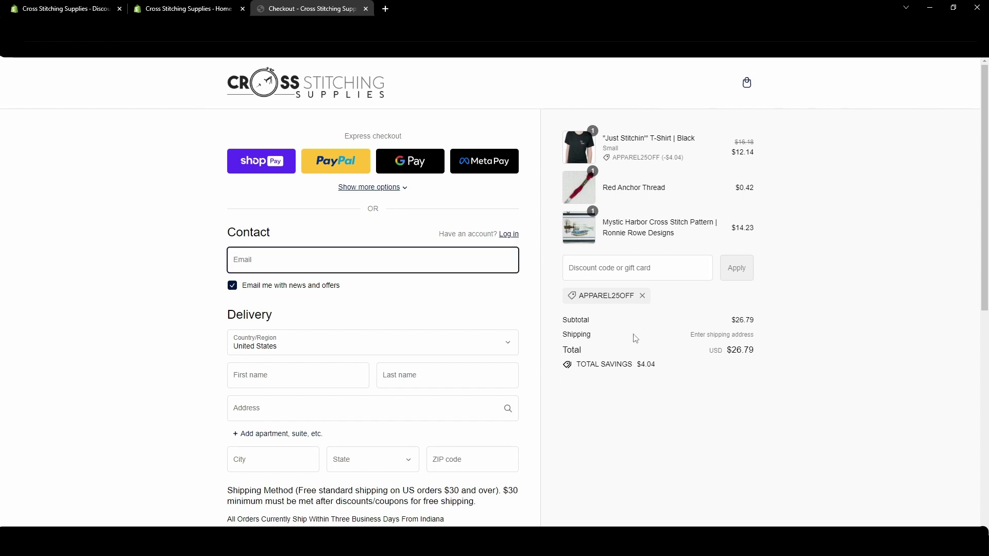
left_click(66, 8)
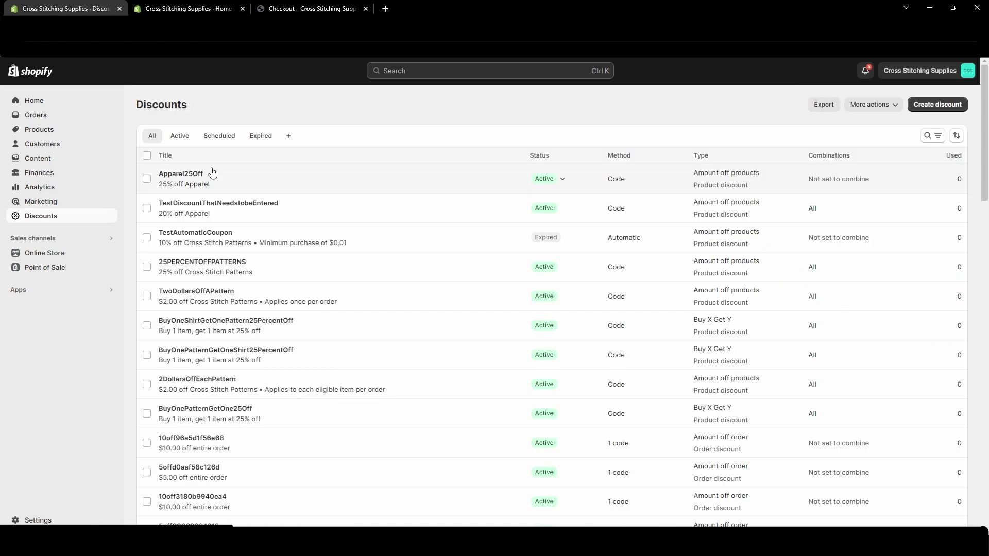
Copy the Apparel25Off shareable link that lands on the Apparel collection page
left_click(184, 183)
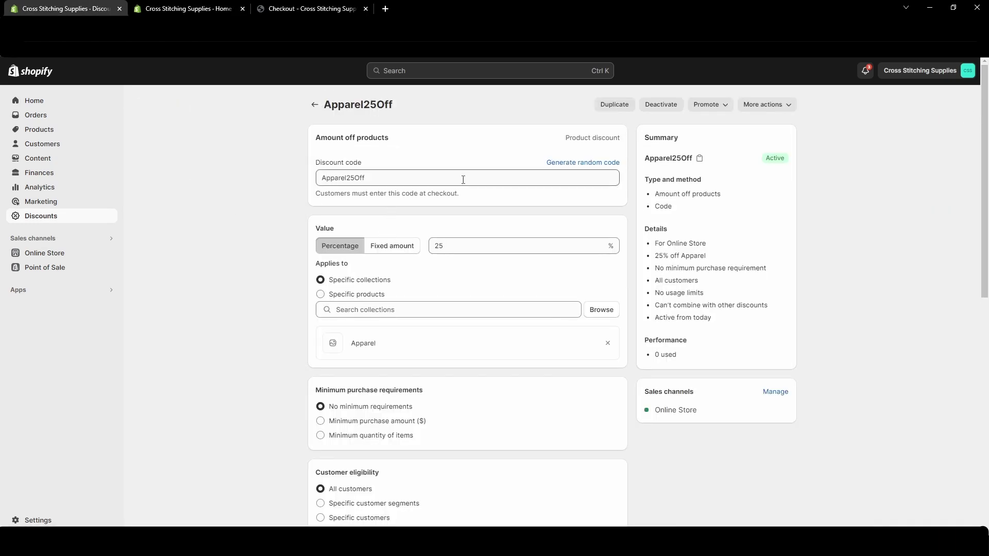
left_click(723, 103)
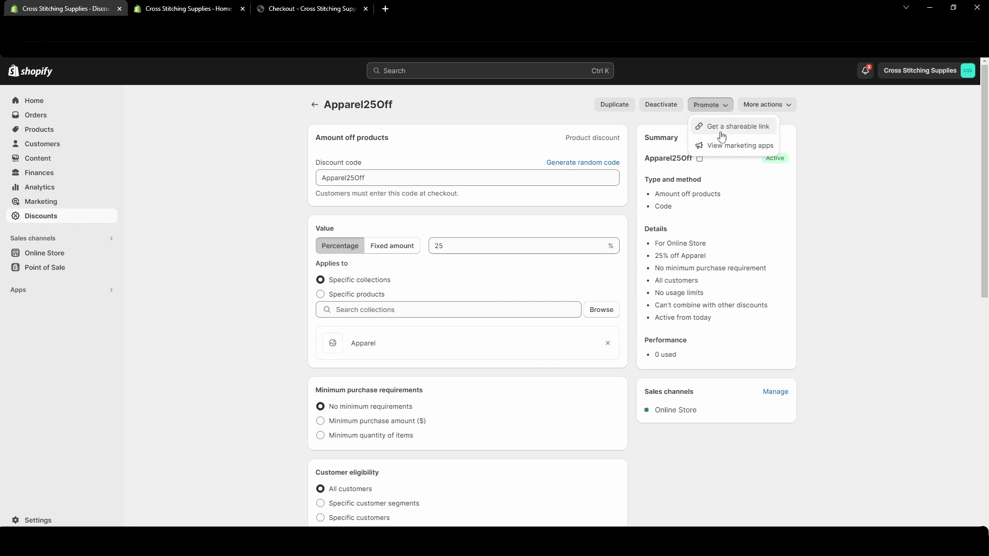
left_click(720, 127)
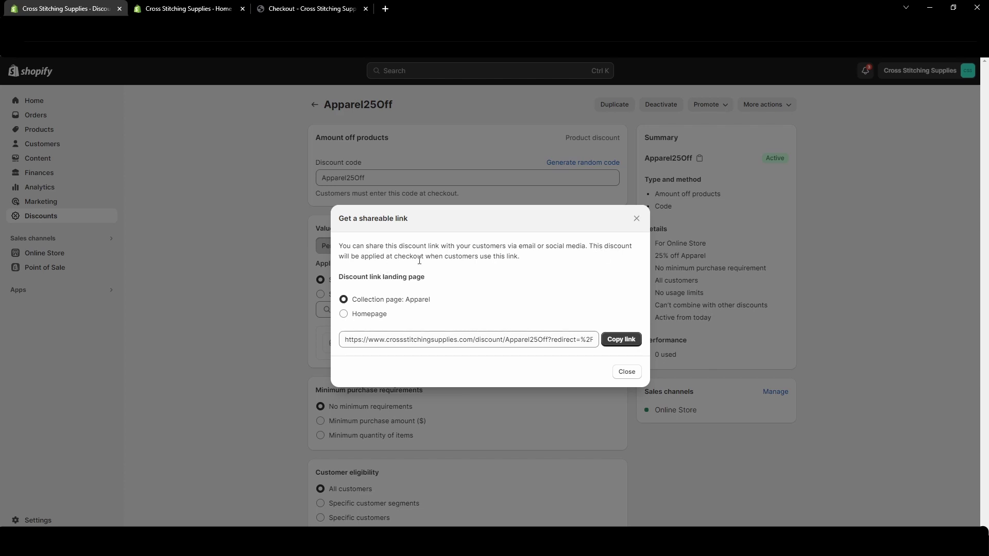
left_click_drag(343, 340, 364, 339)
left_click(623, 339)
left_click(627, 372)
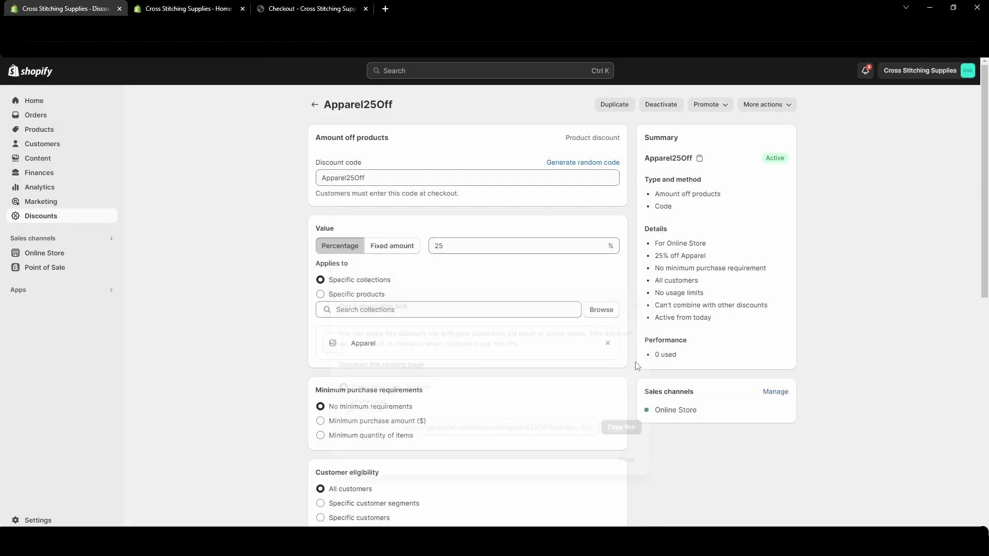
Start a new automatic amount-off-products discount from the discounts list
left_click(314, 104)
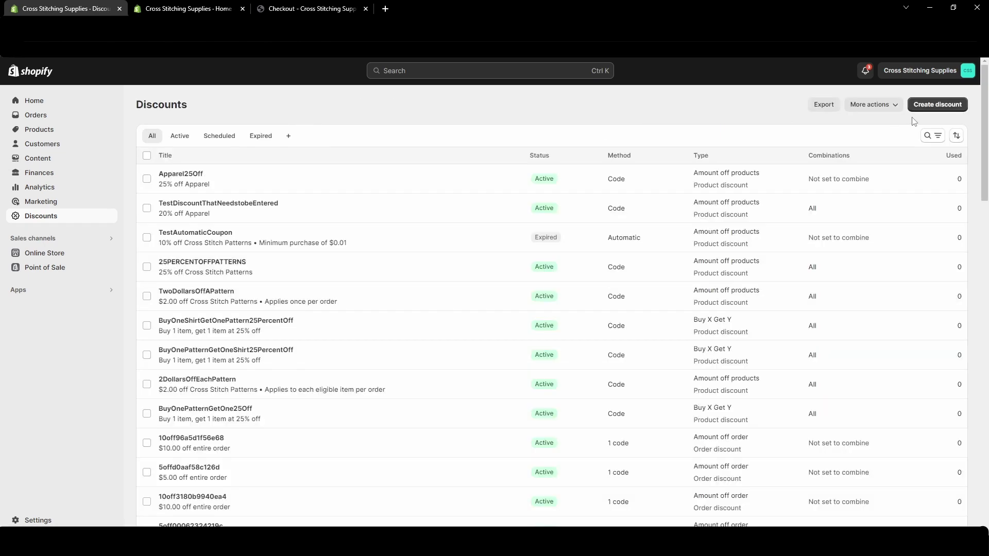
left_click(927, 104)
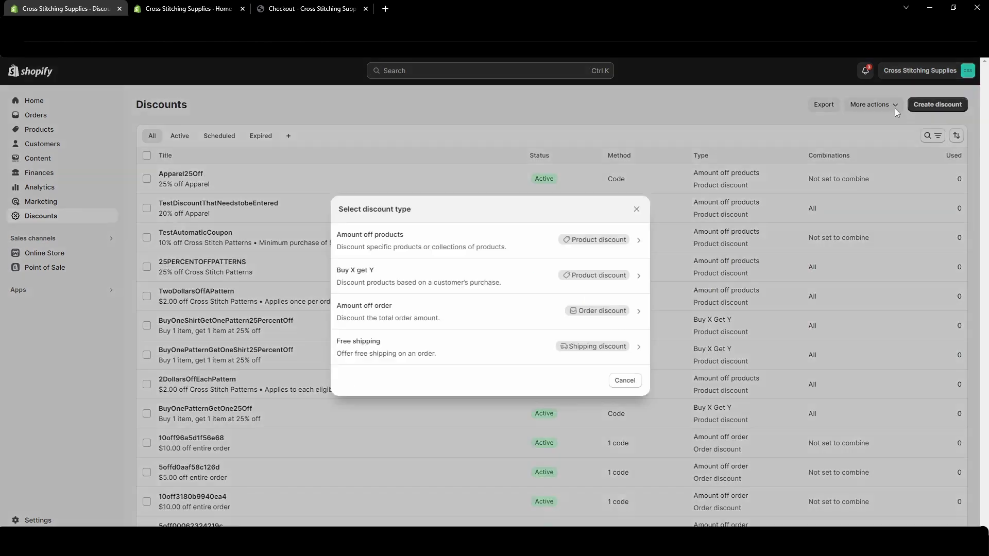
left_click(394, 251)
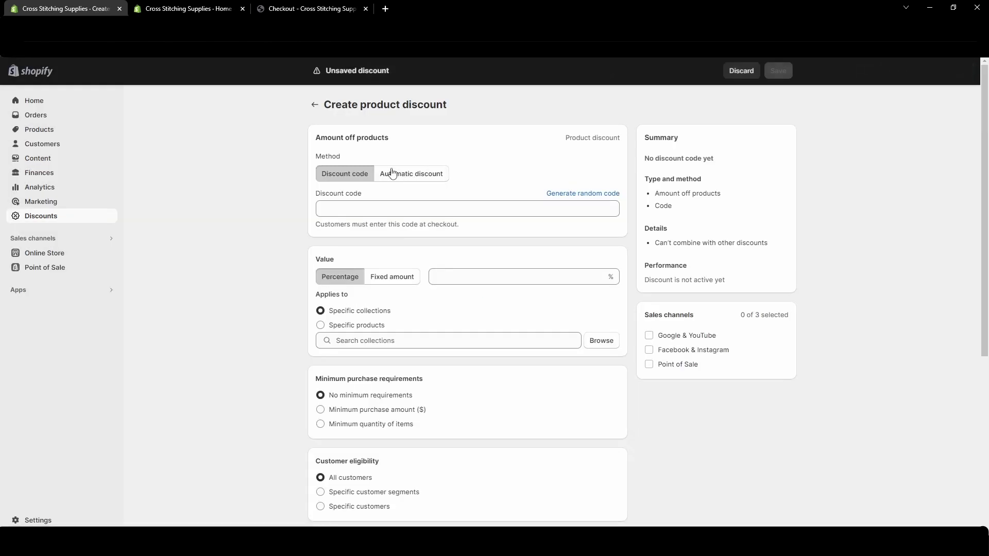
left_click(426, 173)
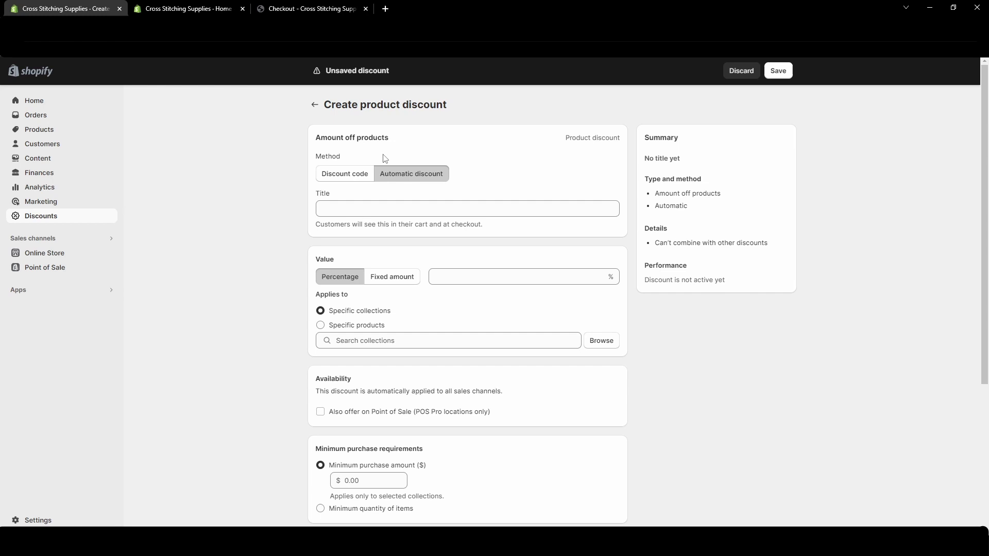
Title it Apparel5DollarsOffEach with a fixed $5.00 amount, and search collections for 'appare'
left_click(335, 209)
left_click(370, 210)
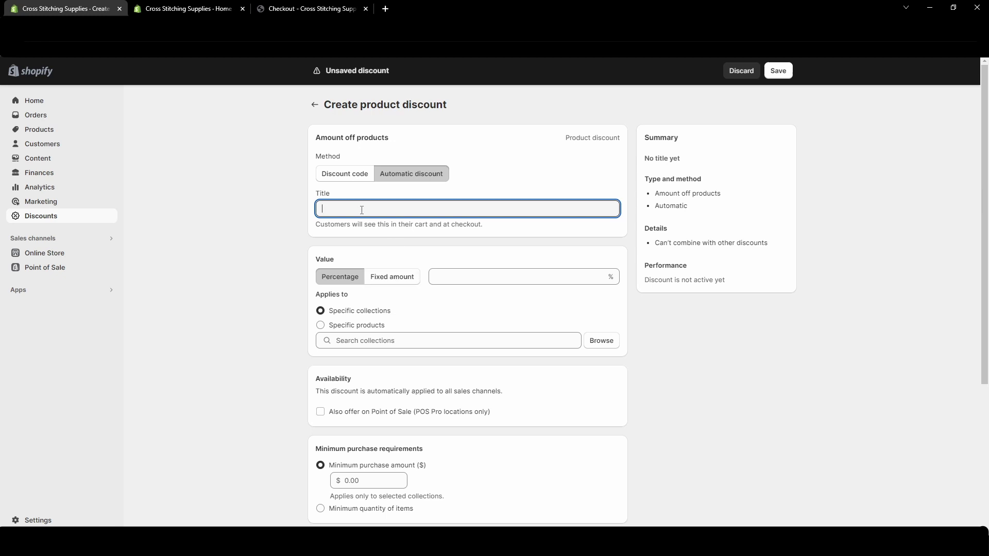
type("Apparel")
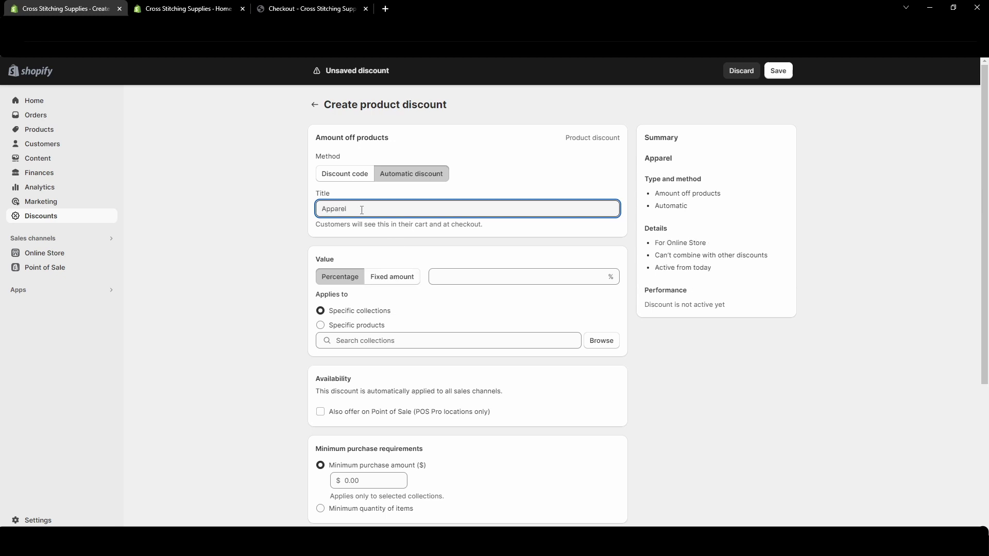
type("5DollarsOffEach")
left_click(392, 276)
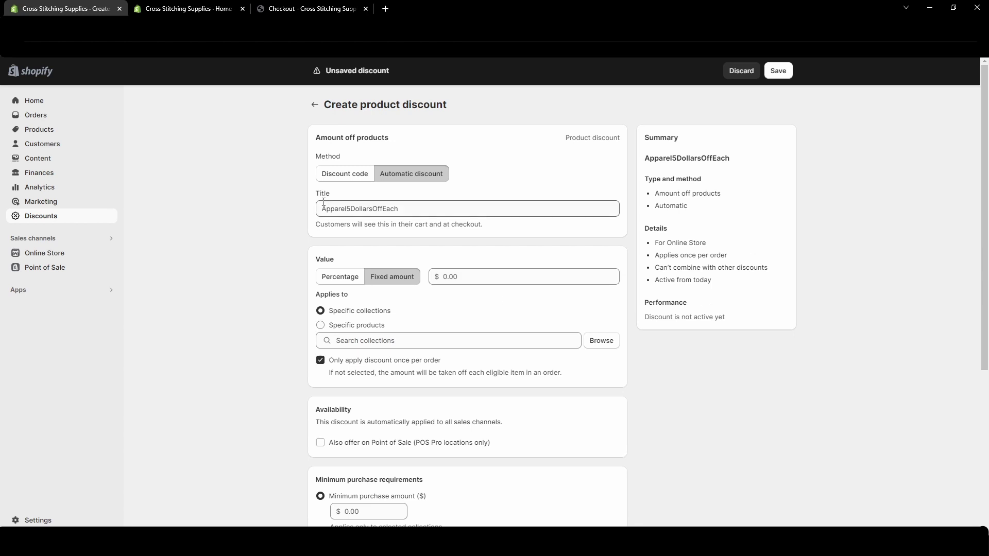
left_click(463, 281)
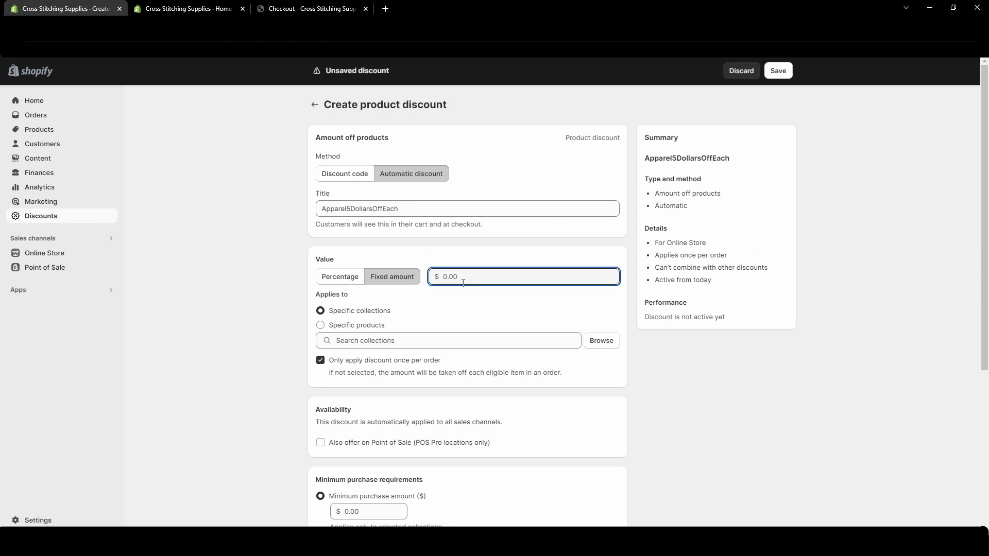
type("5")
left_click(264, 325)
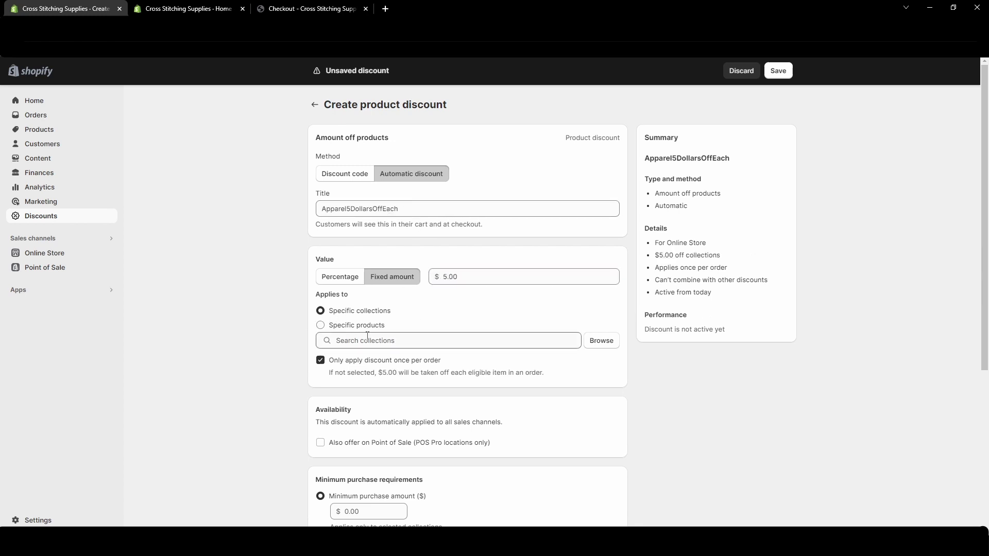
left_click(391, 343)
type("apparel")
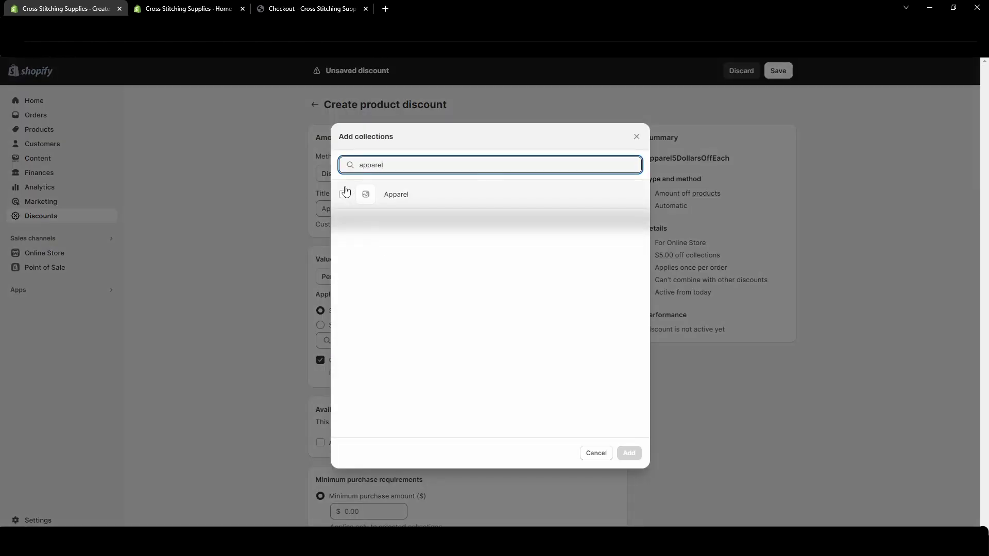
Add the Apparel collection and take the $5.00 off each eligible item, not once per order
left_click(342, 192)
left_click(628, 452)
scroll(367, 386, "down", 1)
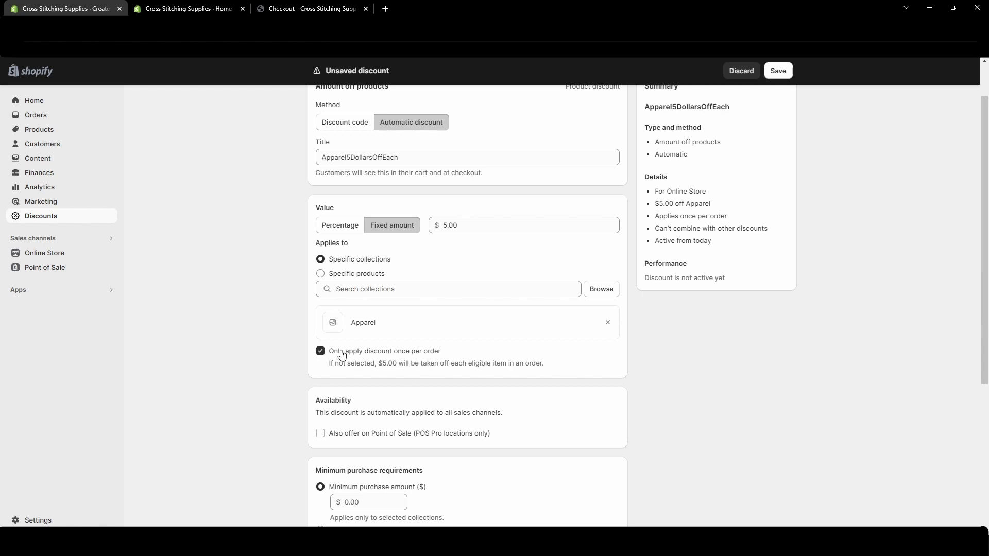
left_click(320, 351)
scroll(479, 360, "up", 1)
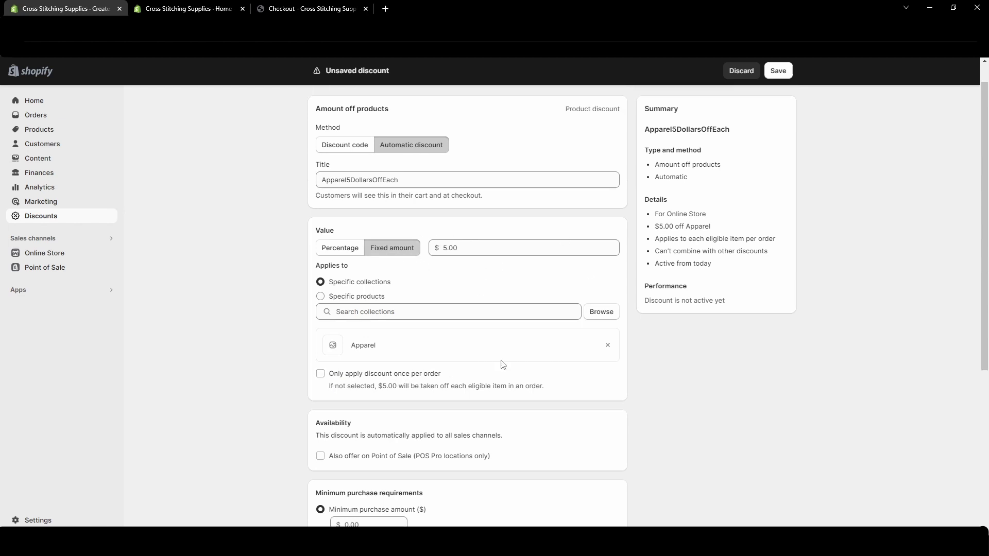
scroll(501, 364, "down", 3)
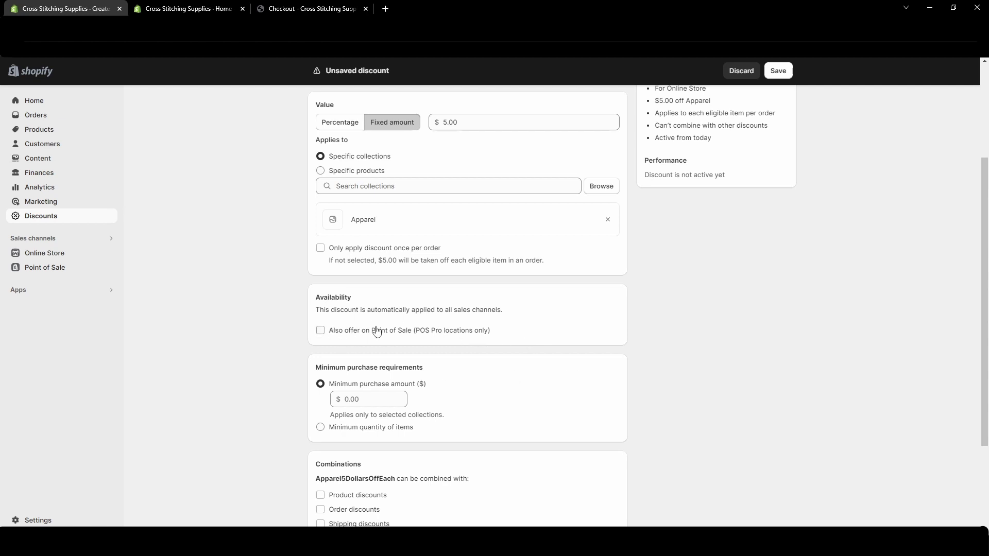
scroll(456, 329, "down", 2)
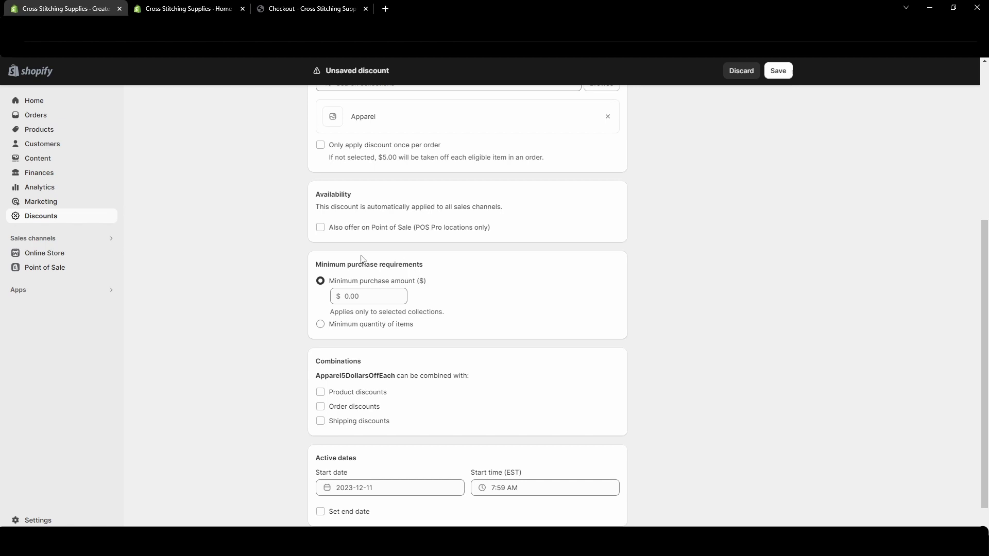
Require a $0.01 minimum purchase amount and save Apparel5DollarsOffEach
left_click(372, 297)
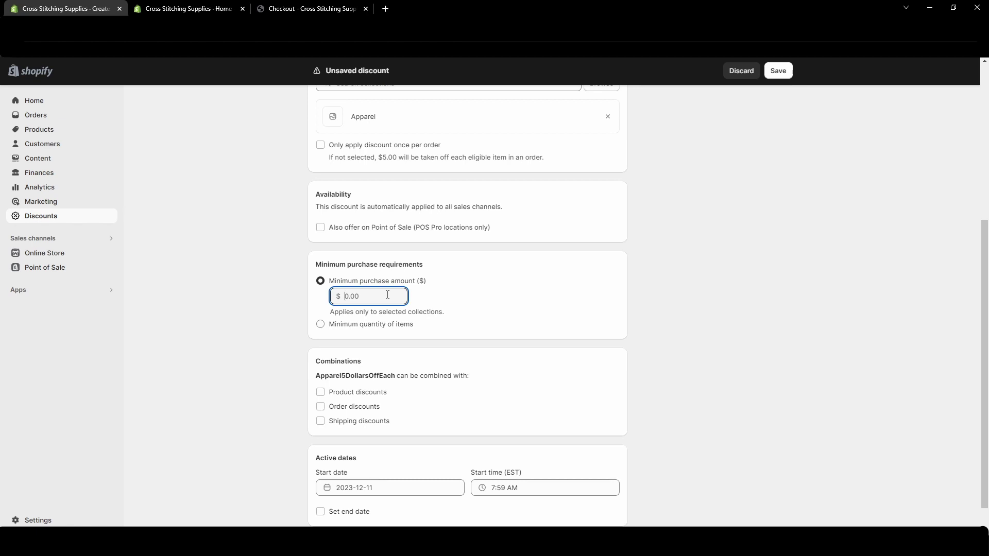
type("0.01")
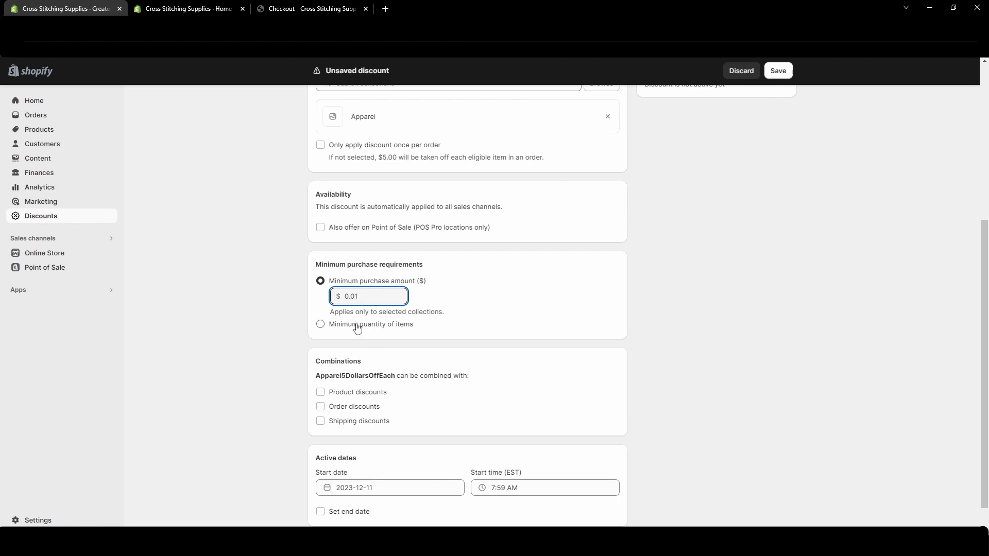
left_click(404, 324)
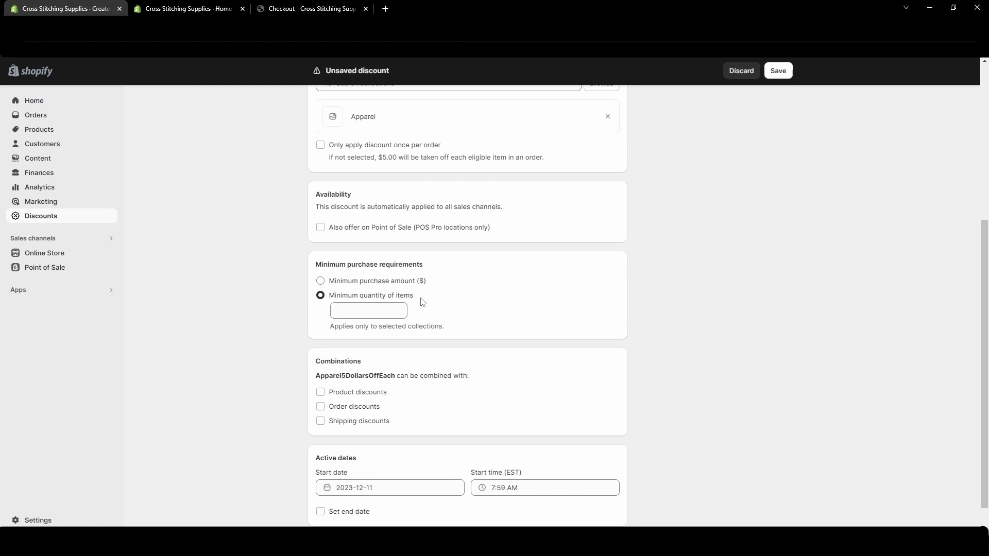
left_click(329, 284)
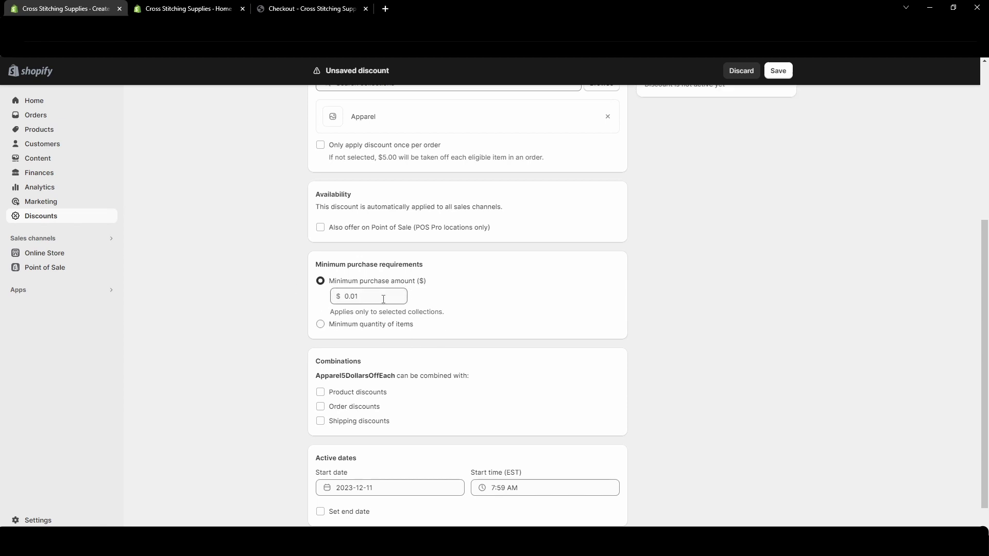
scroll(492, 313, "down", 1)
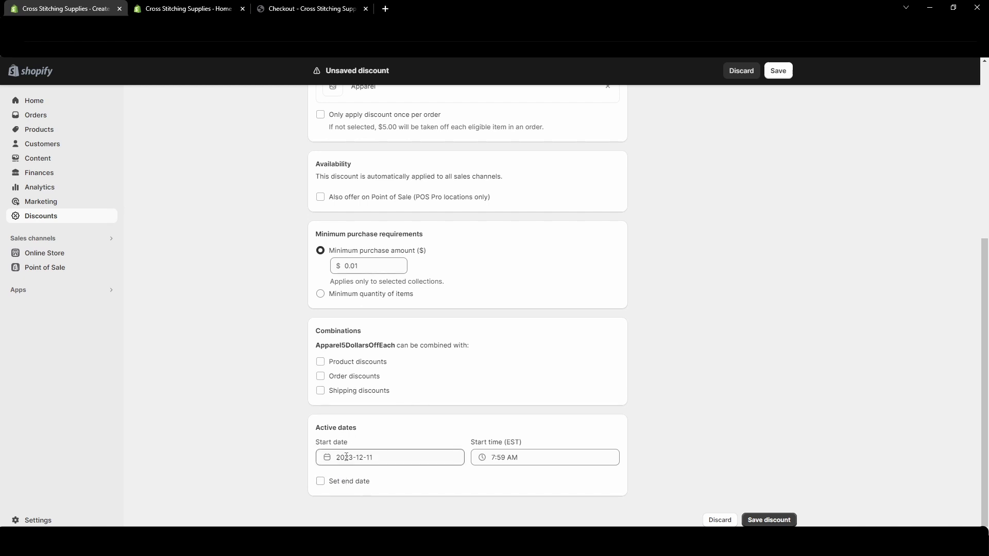
key("ctrl+s")
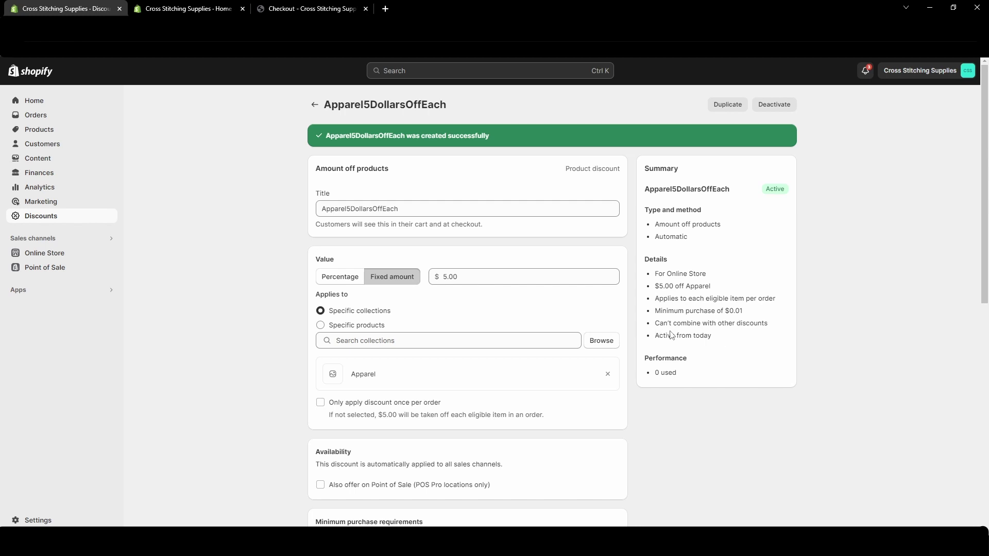
Go from the checkout tab to the storefront home and open the cart with five items totalling $49.39
left_click(264, 8)
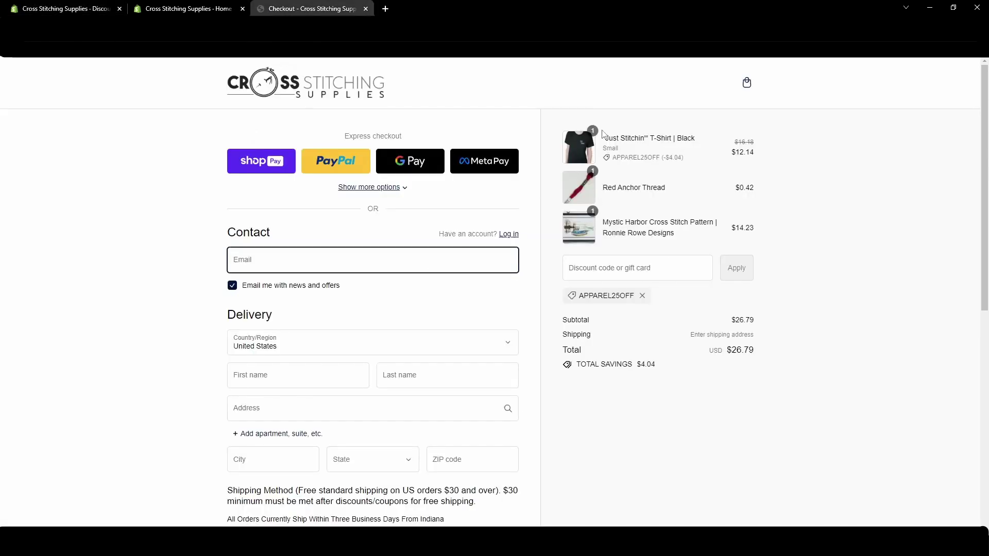
left_click(283, 96)
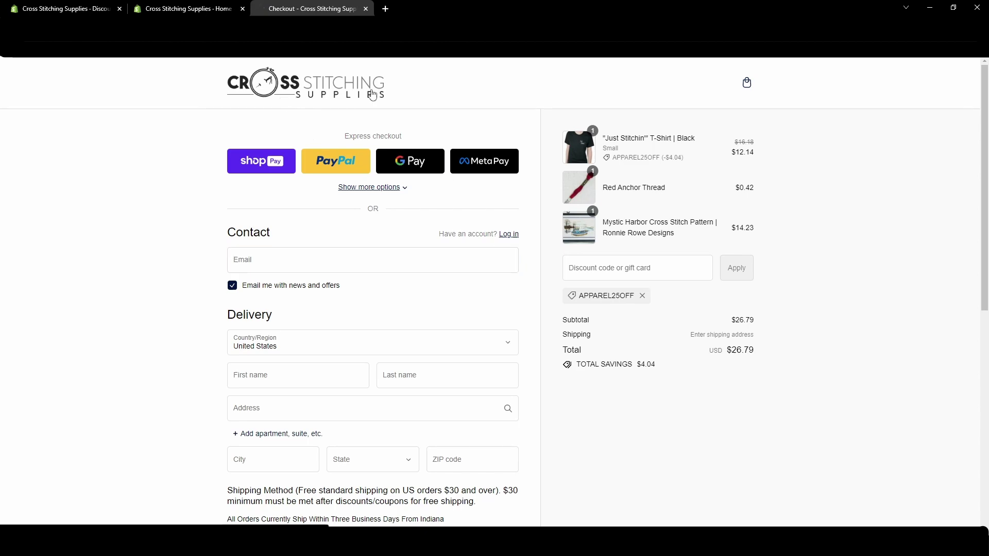
left_click(773, 90)
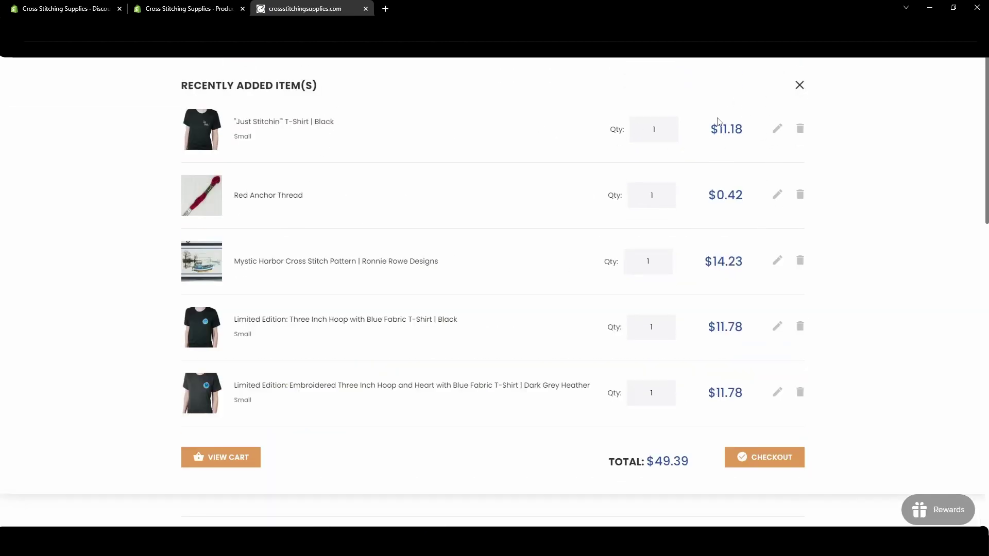
left_click(219, 458)
scroll(597, 382, "down", 4)
scroll(695, 257, "down", 4)
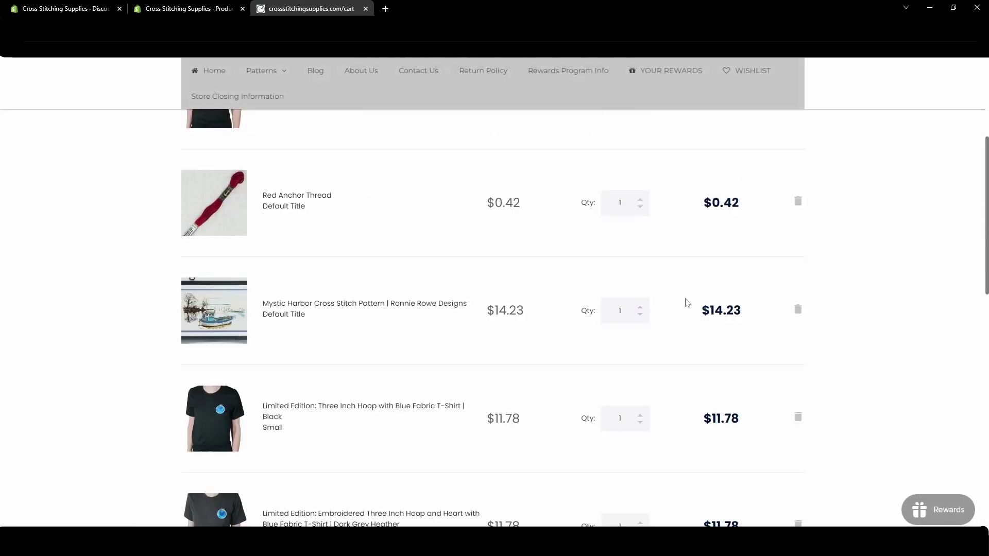
scroll(592, 268, "down", 2)
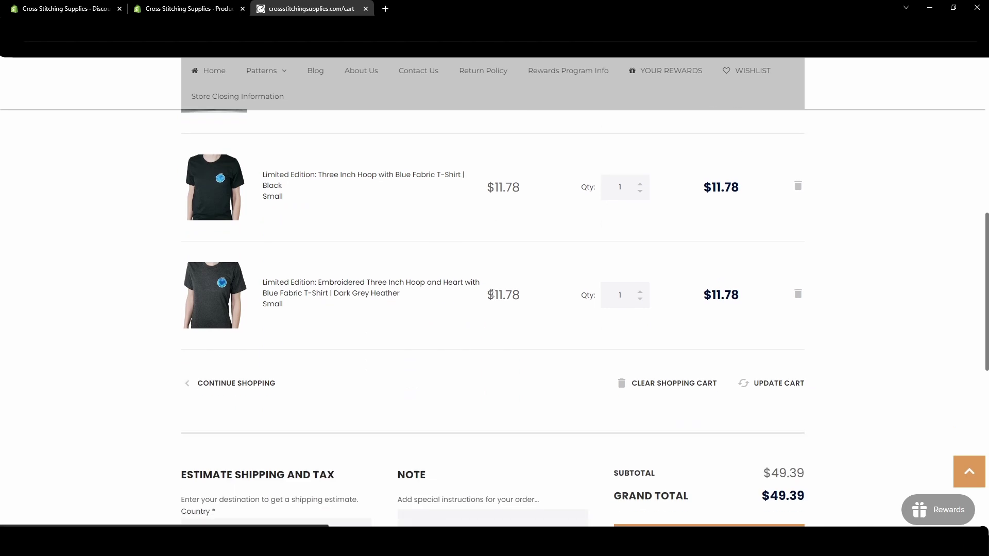
scroll(678, 385, "up", 2)
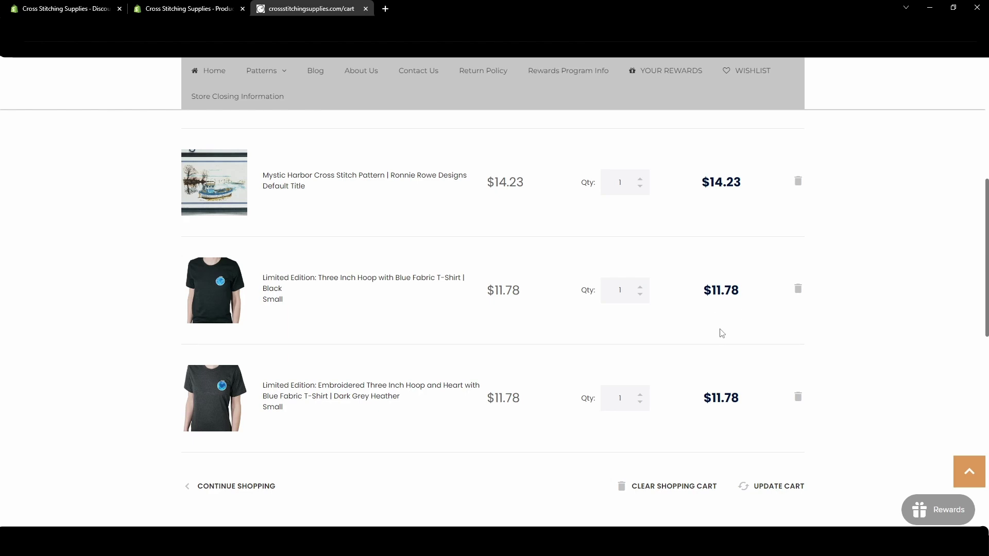
scroll(721, 332, "down", 6)
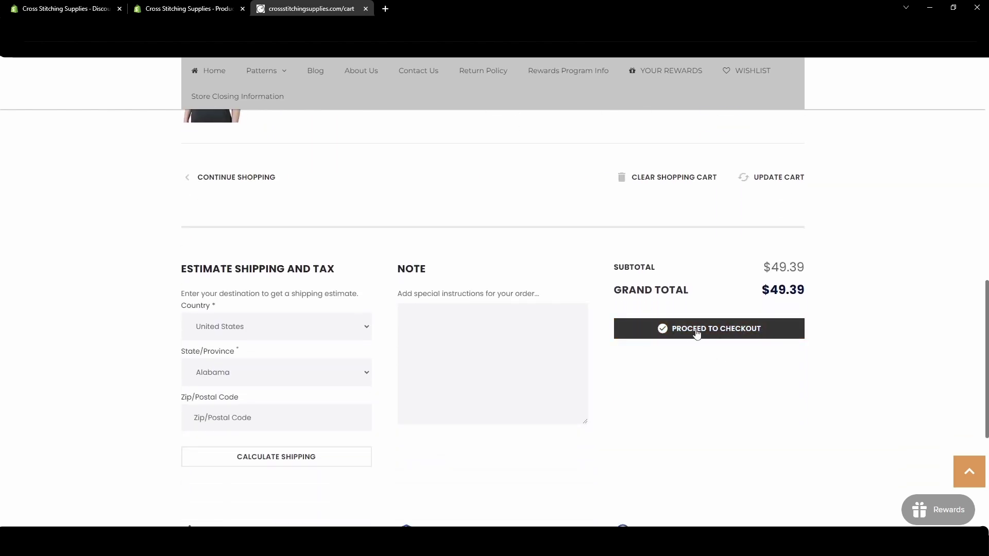
Check out and confirm APPAREL5DOLLARSOFFEACH saves $15.00 across three T-shirts, then return to admin
left_click(713, 334)
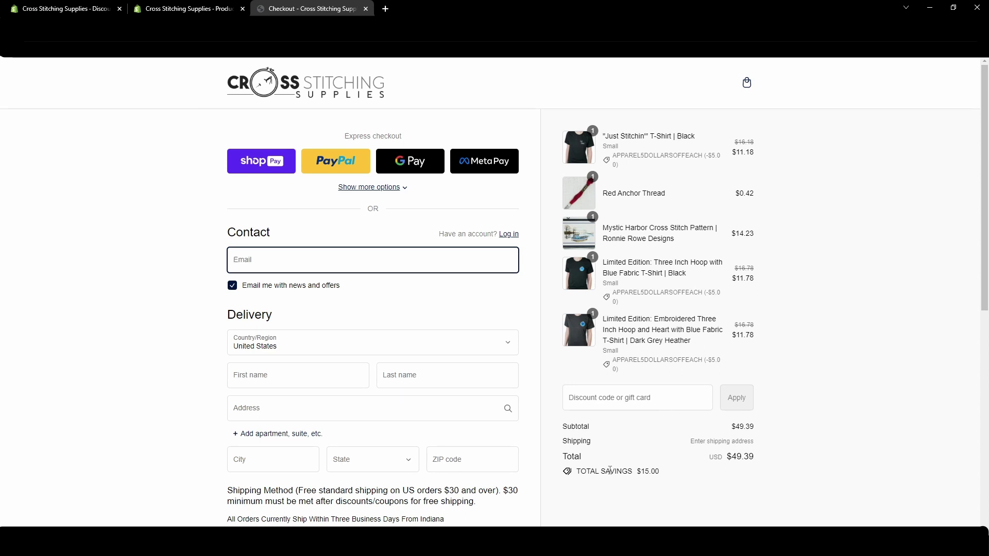
left_click_drag(568, 466, 675, 481)
left_click(676, 480)
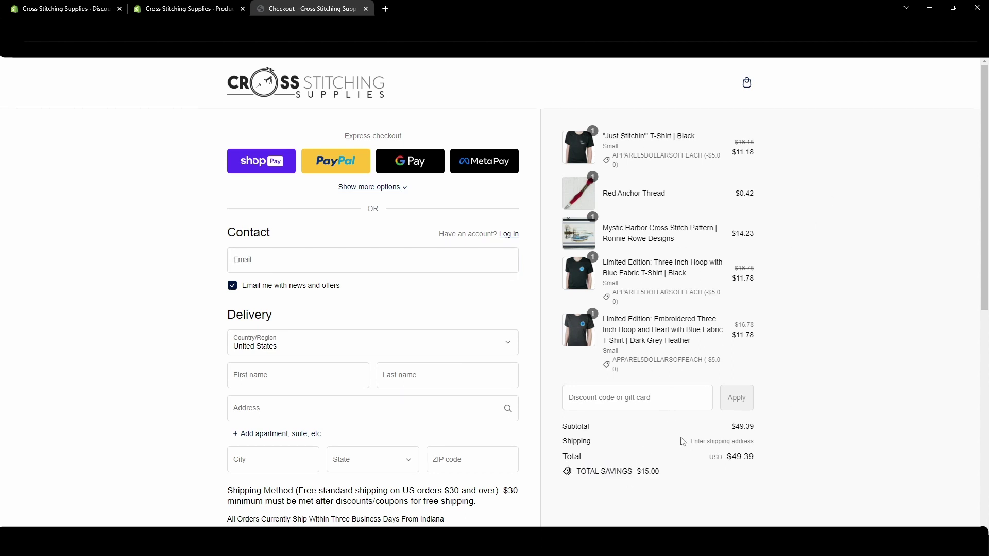
key("ctrl+Tab")
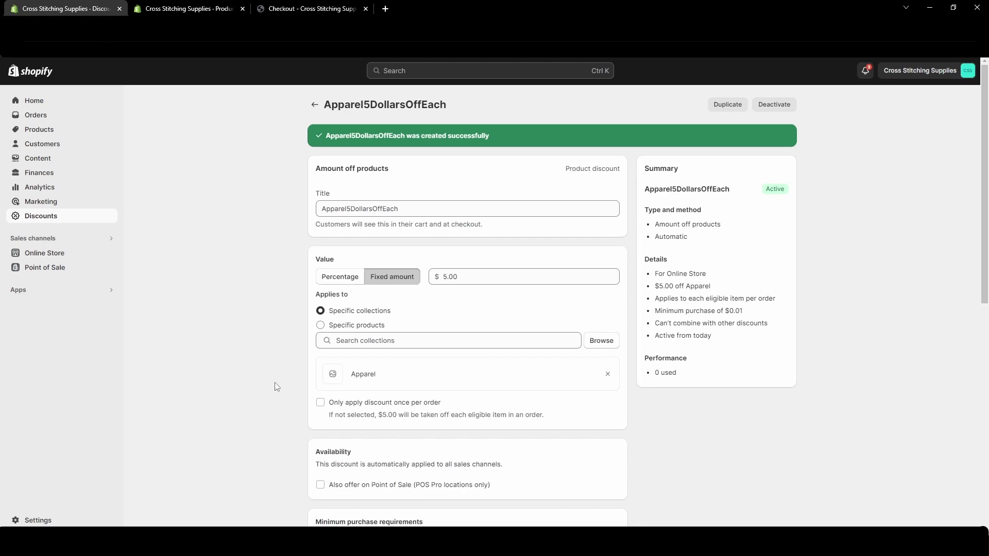
scroll(285, 387, "down", 5)
scroll(284, 387, "down", 3)
scroll(375, 360, "up", 8)
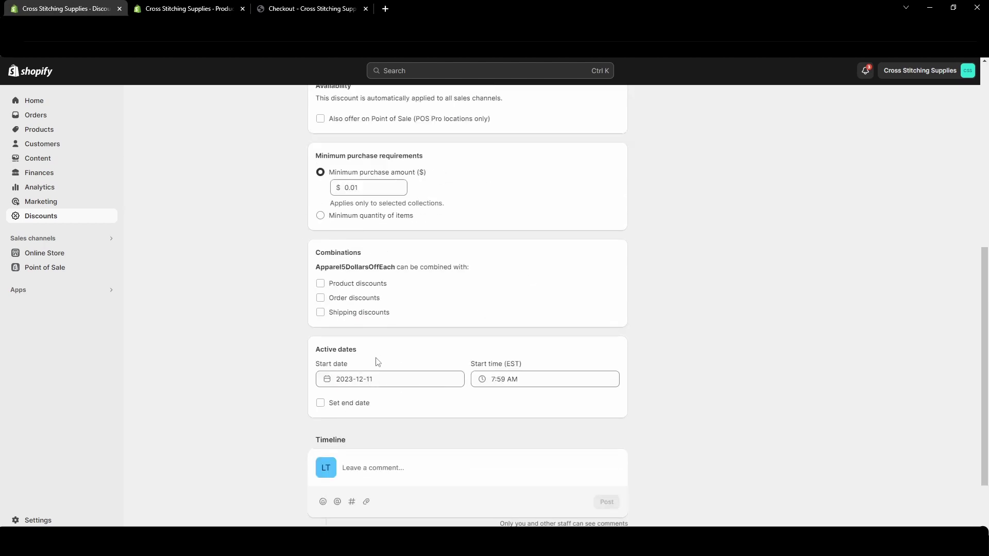